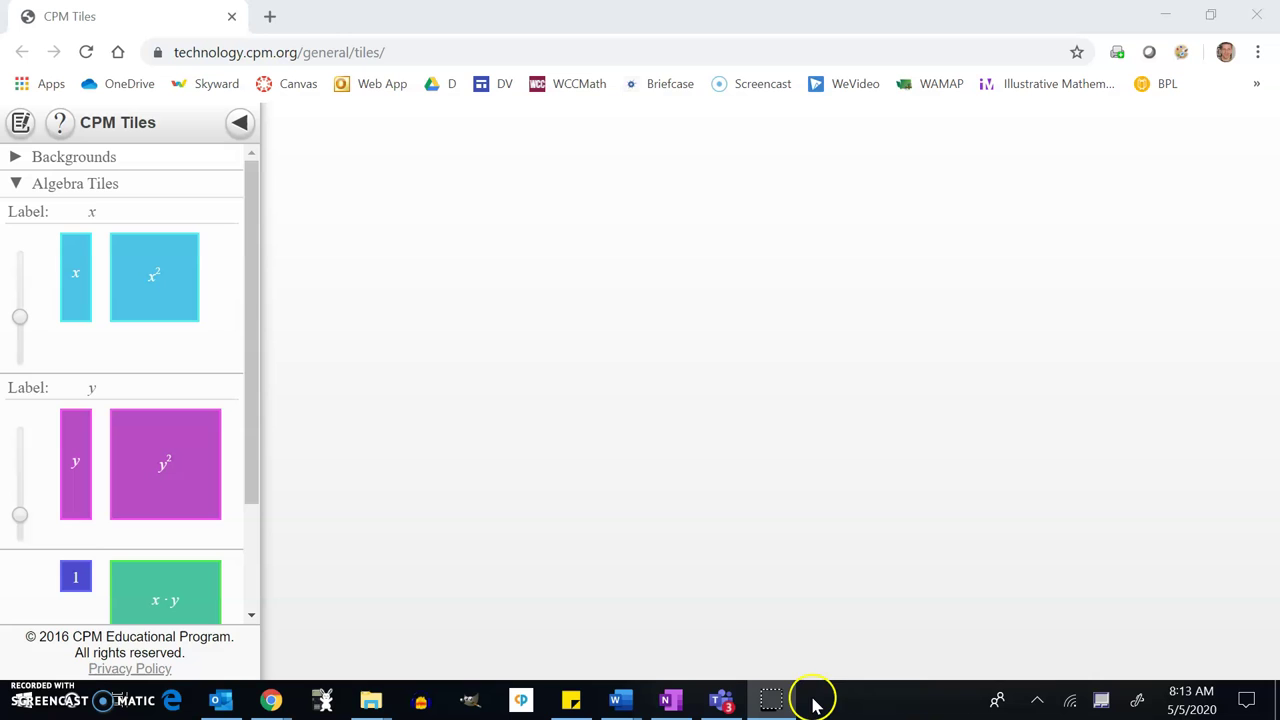
Step: Take a full-screen sketch, crop it to the blank white workspace, and place it beside the tiles page
click(1138, 701)
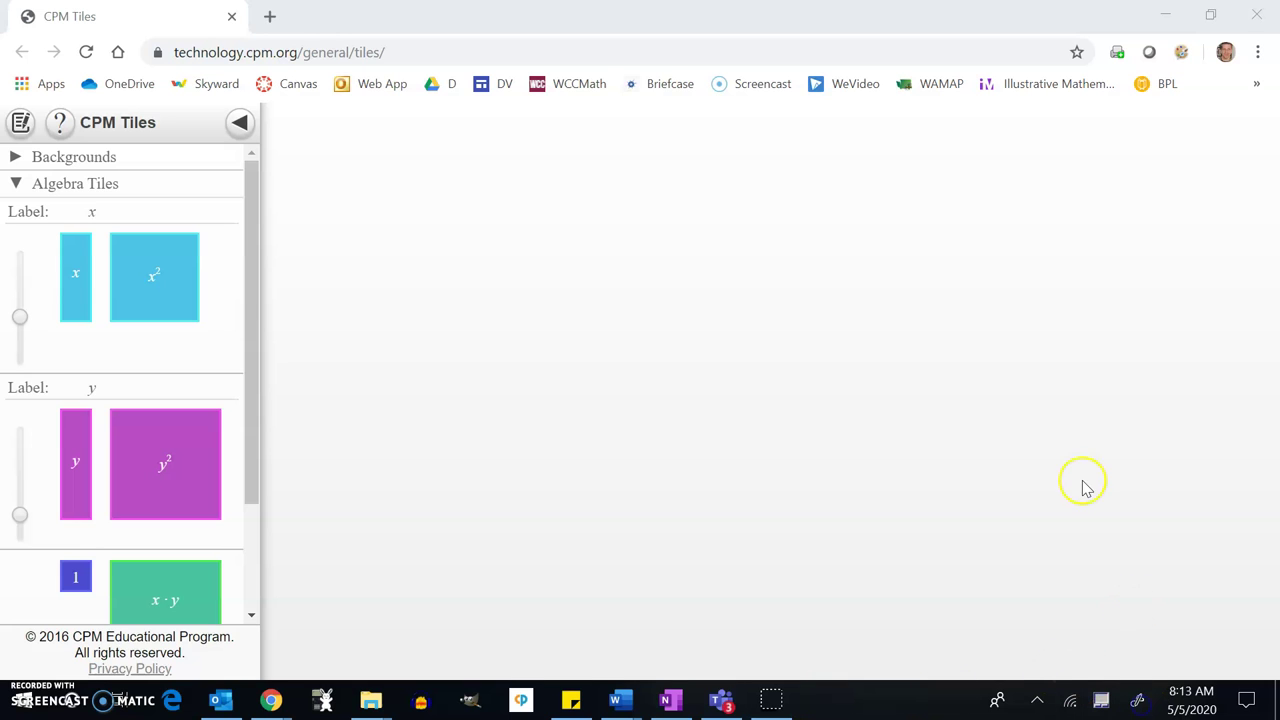
click(1040, 375)
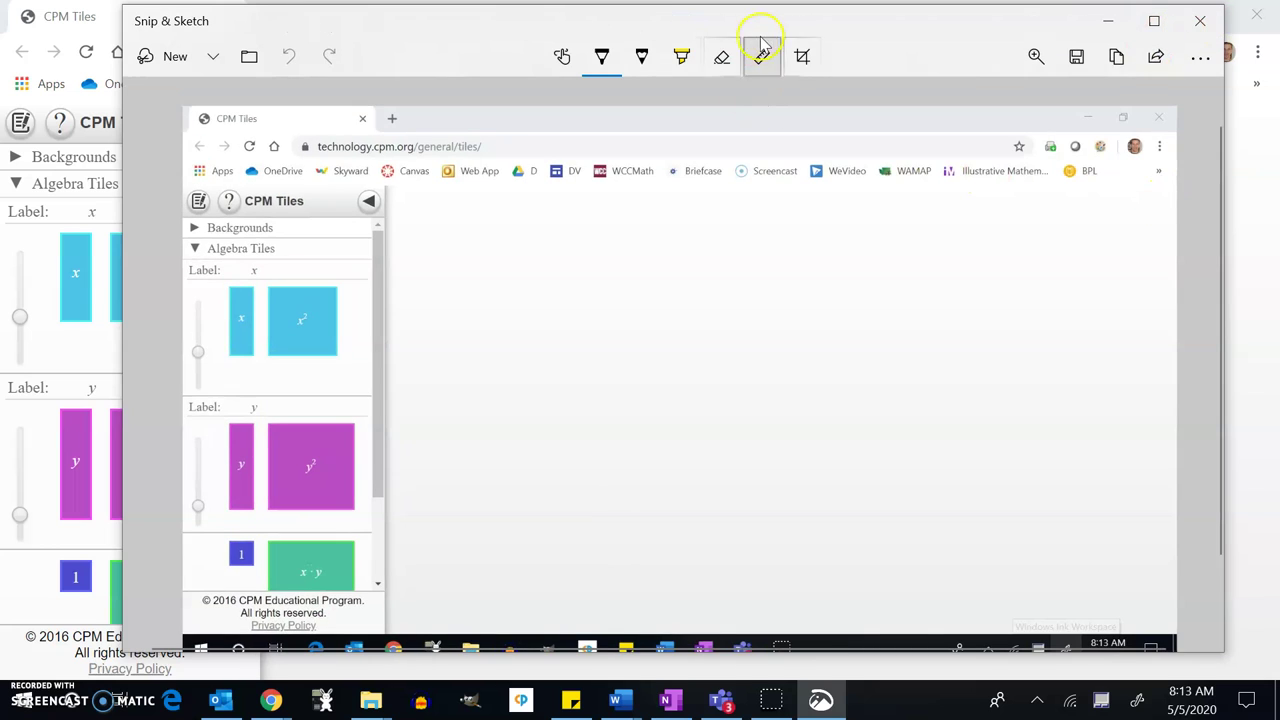
click(802, 58)
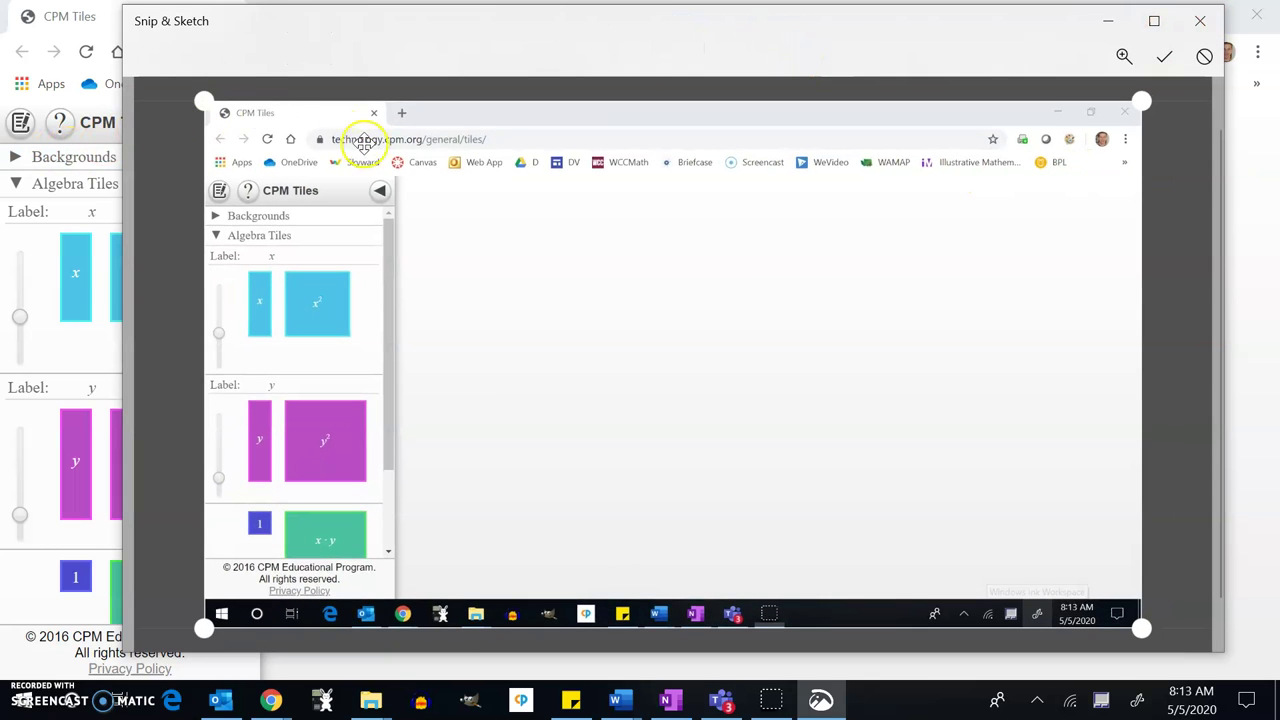
drag(205, 104, 428, 200)
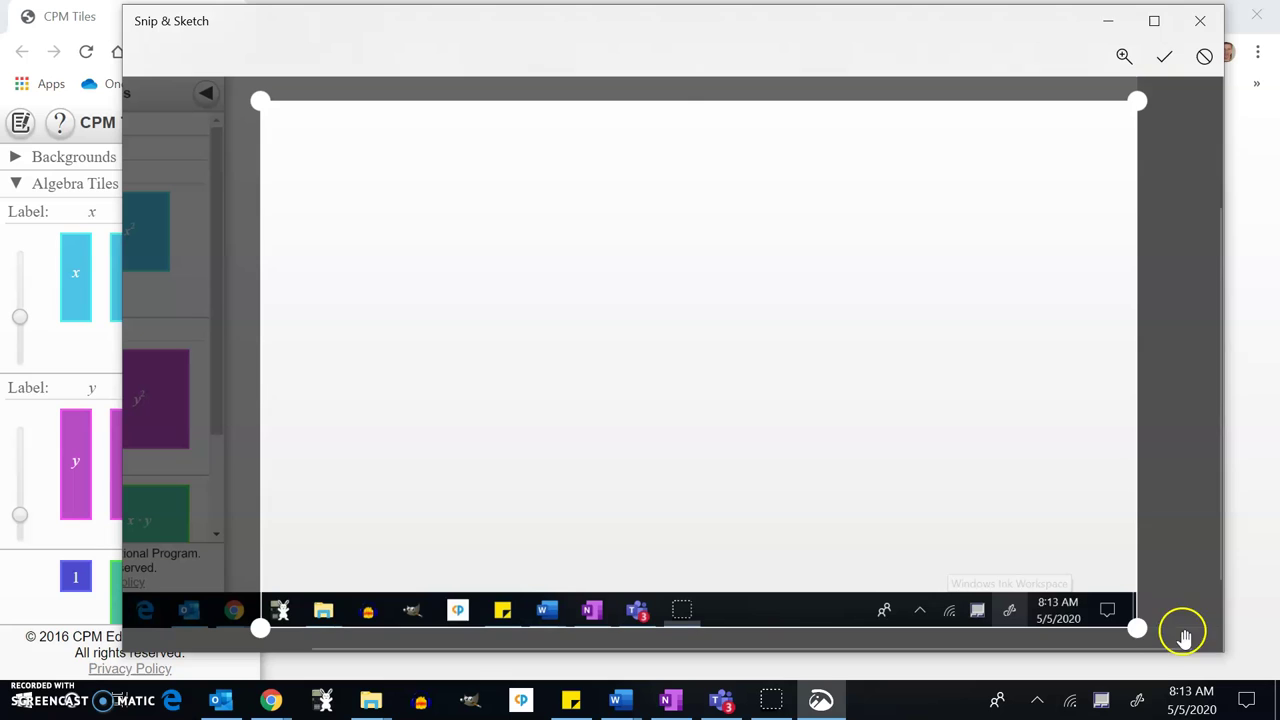
drag(1134, 622, 858, 405)
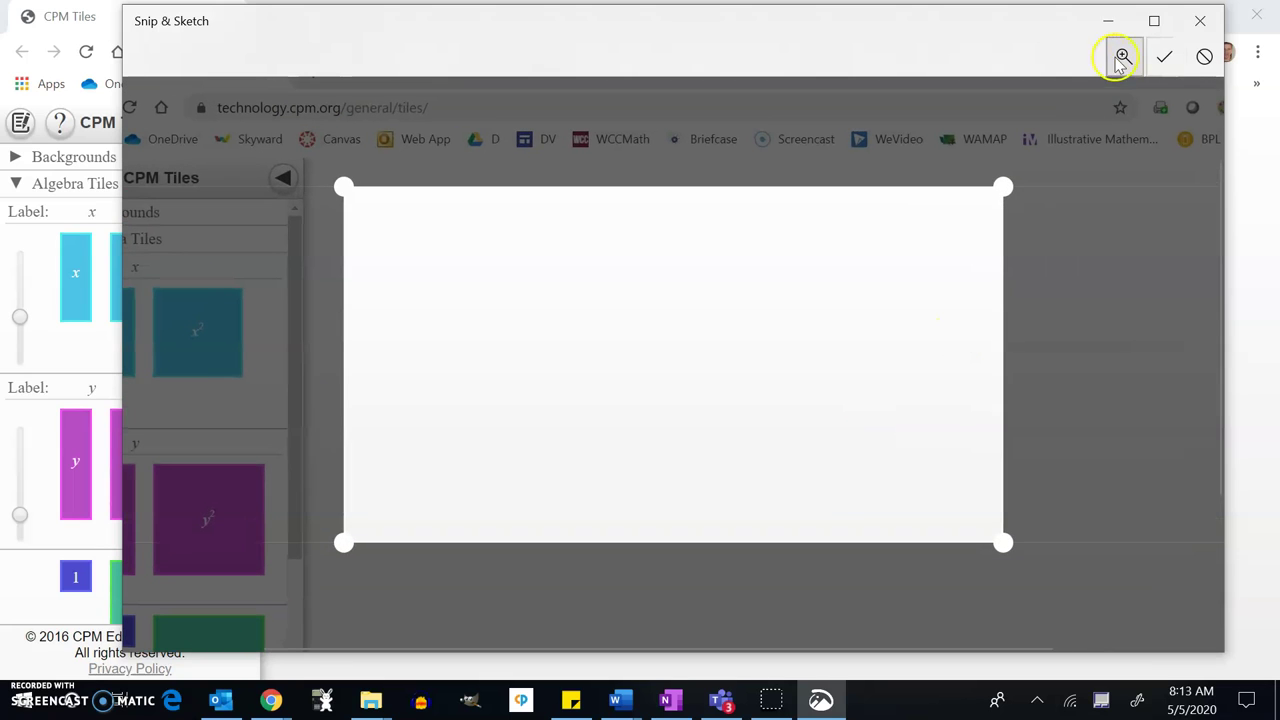
click(1164, 56)
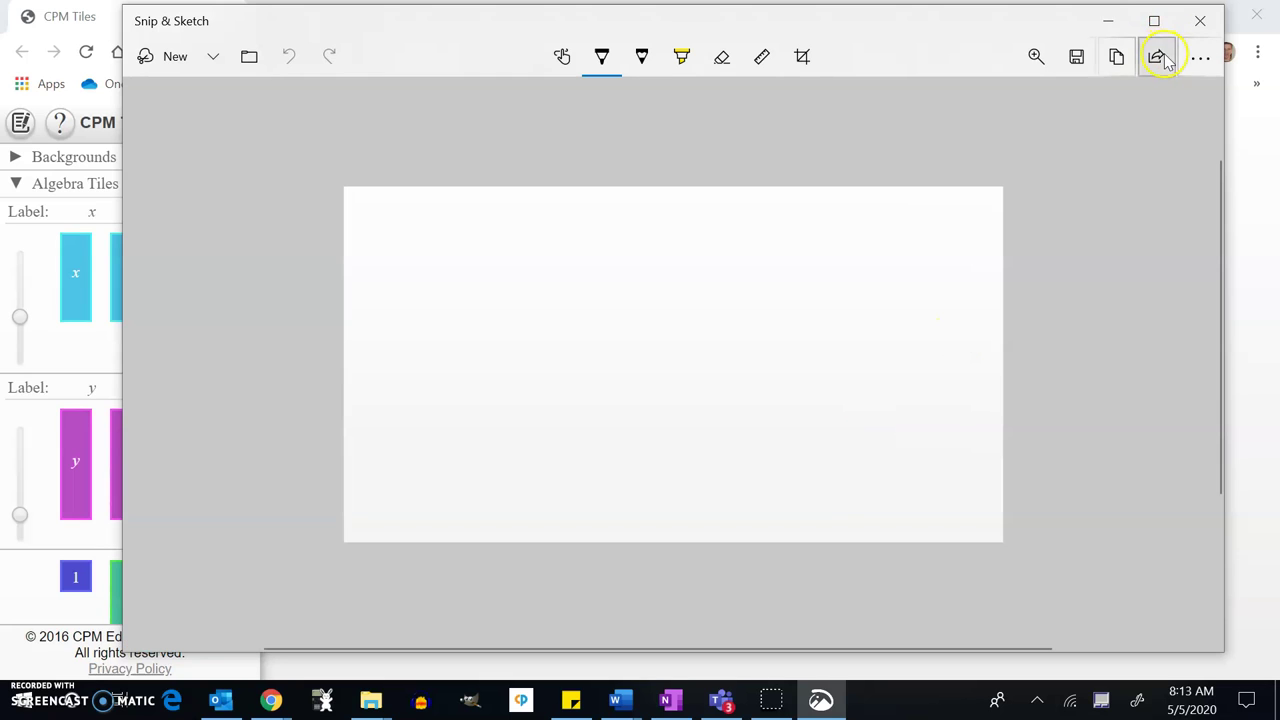
drag(1223, 126, 1040, 146)
mouse_move(808, 14)
mouse_down()
mouse_move(826, 100)
mouse_move(846, 117)
mouse_move(1124, 88)
mouse_up()
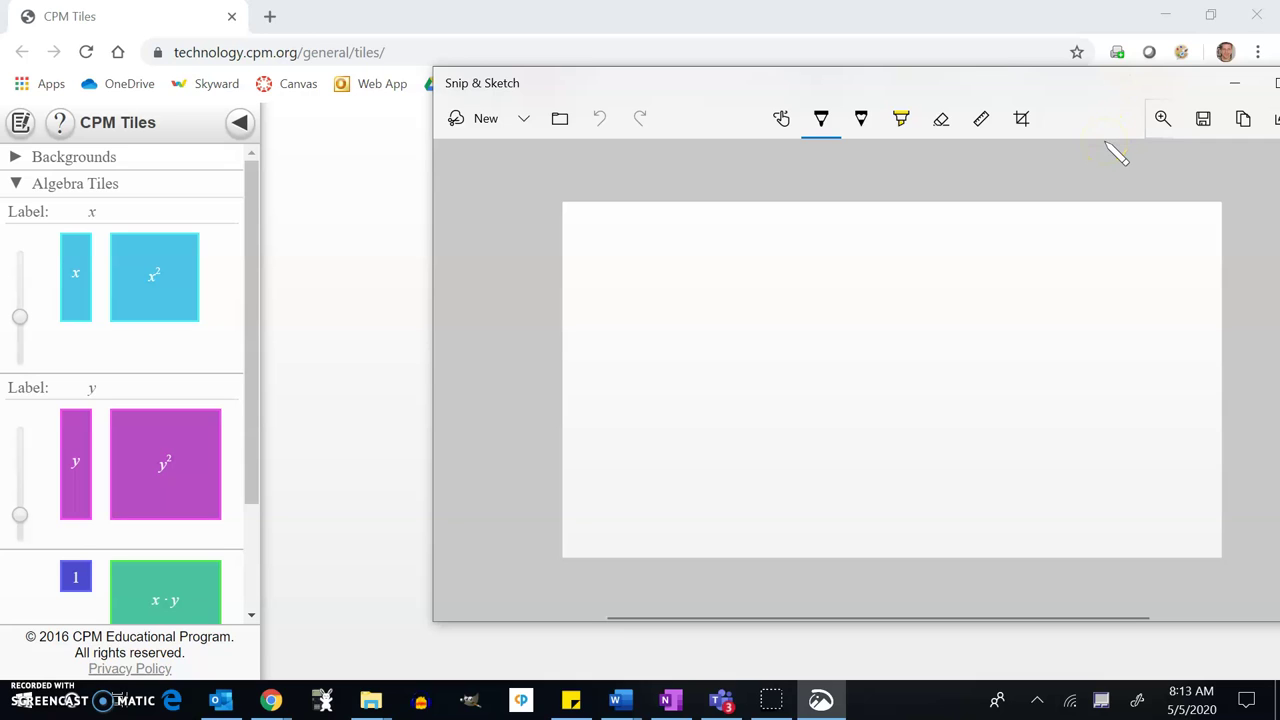
Step: Handwrite (x−3)(x+2), arrows to x² + ___, and an area-model frame labelled x, 3 and x, 2
drag(688, 314, 714, 350)
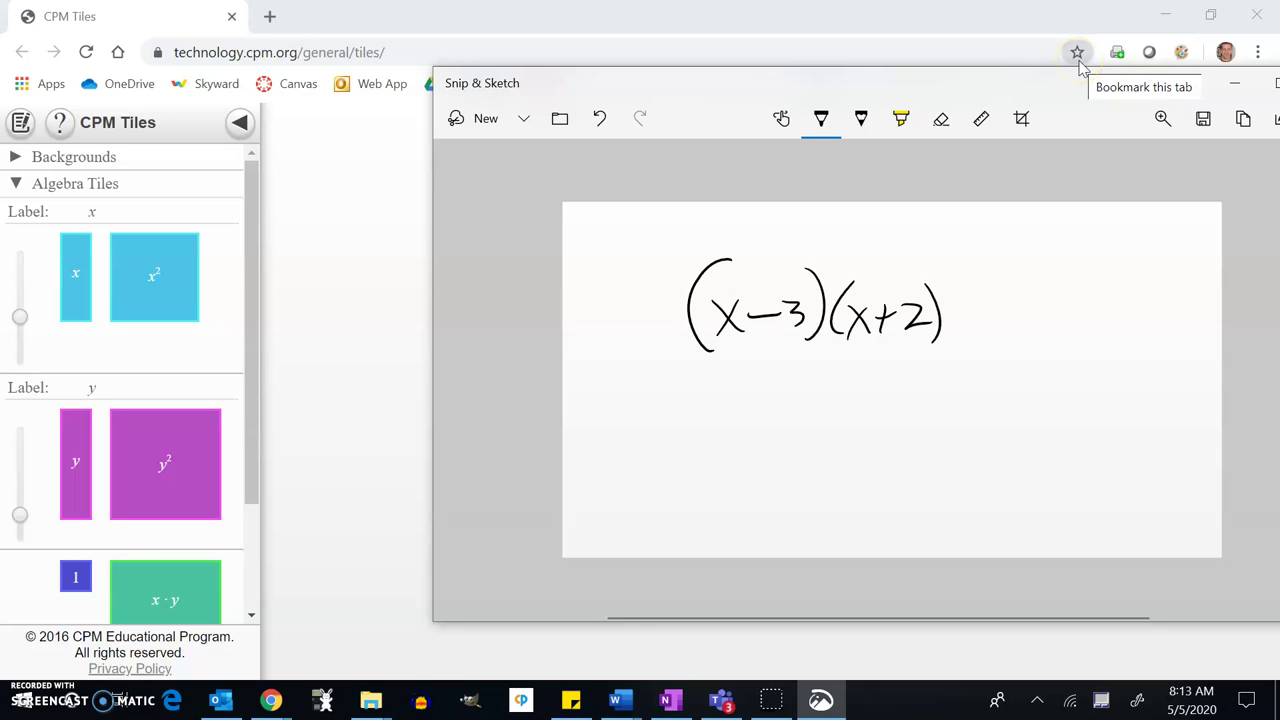
drag(776, 358, 789, 402)
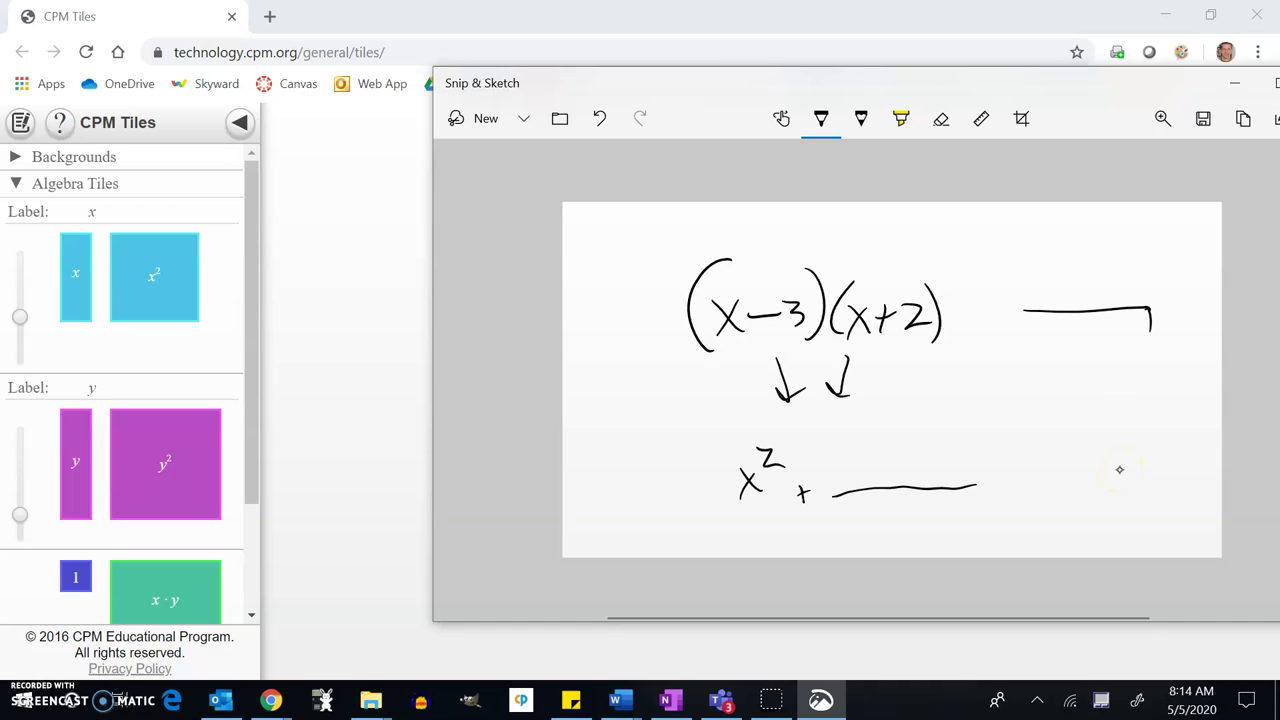
drag(1028, 310, 1028, 332)
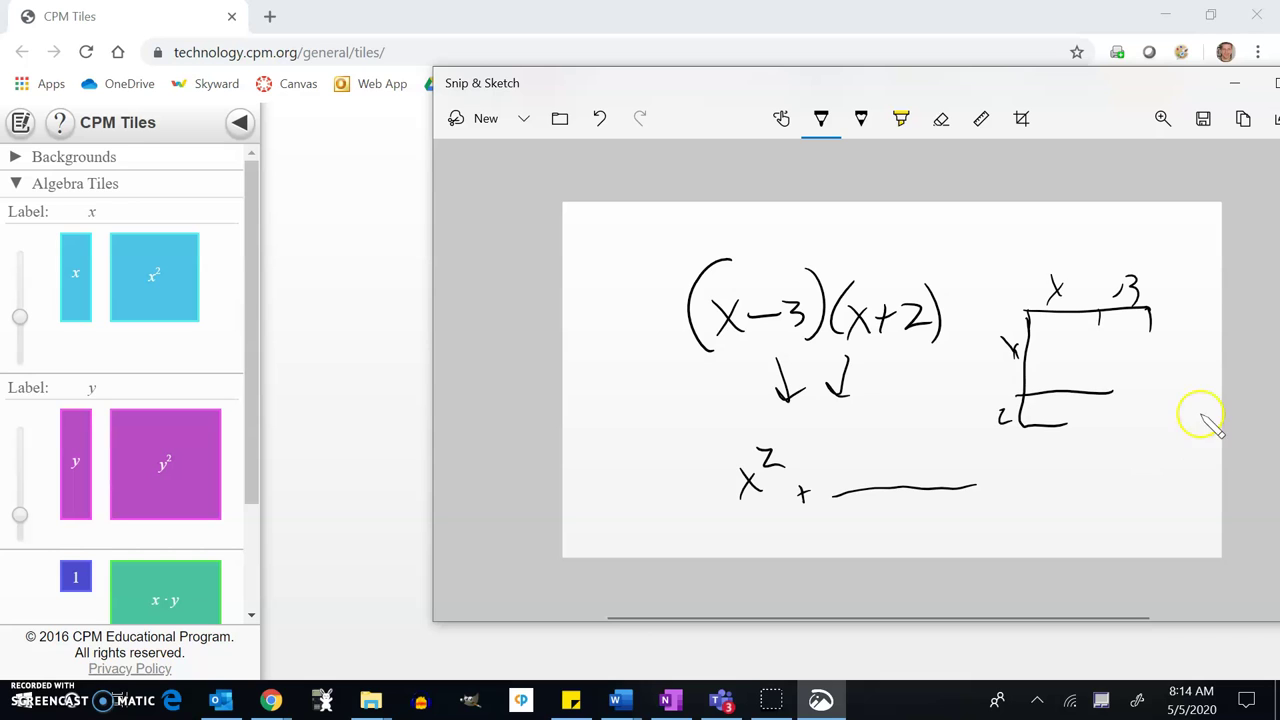
Step: Place a positive x tile, turned horizontal, to start the top row
click(341, 259)
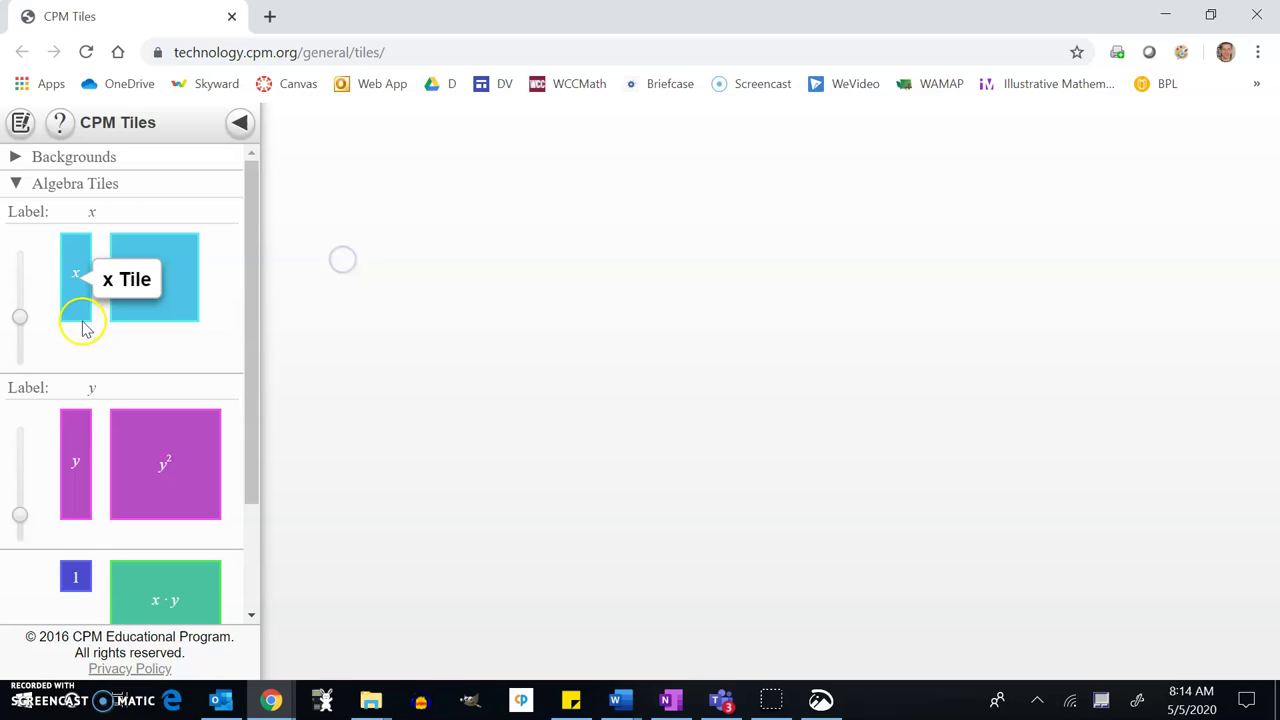
click(70, 290)
drag(80, 305, 528, 282)
click(527, 277)
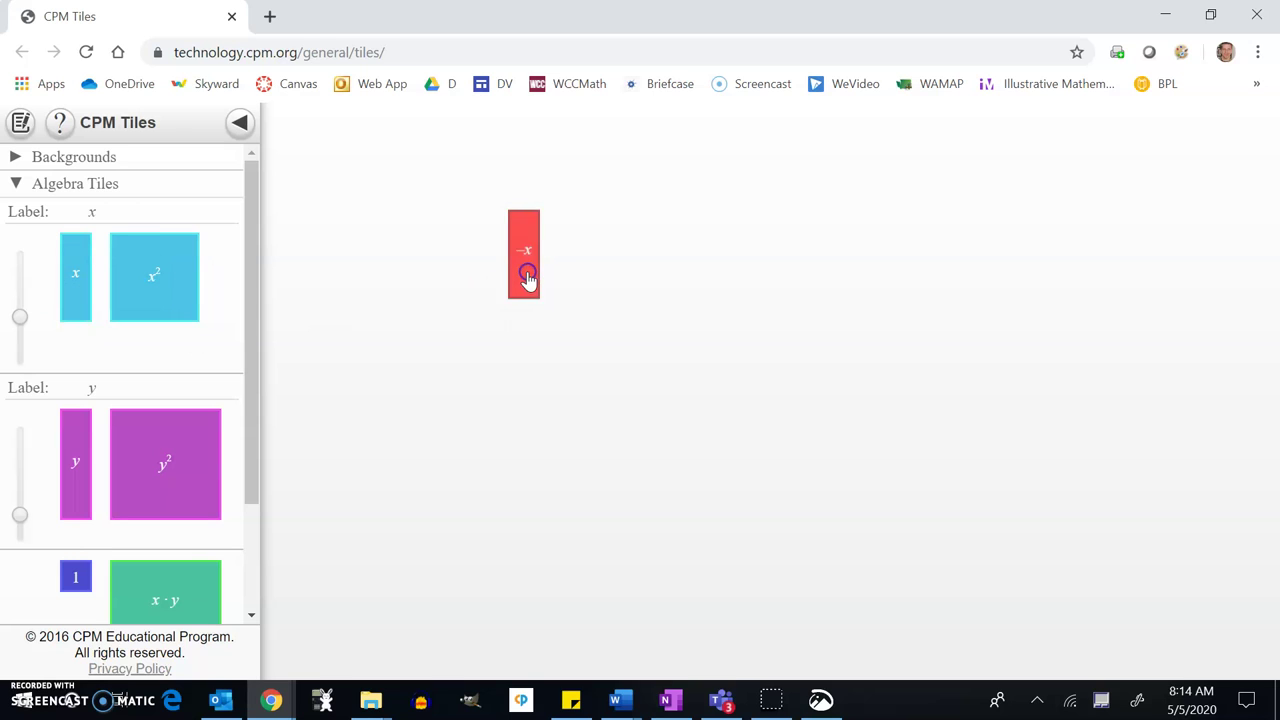
click(527, 275)
click(529, 260)
drag(543, 263, 615, 217)
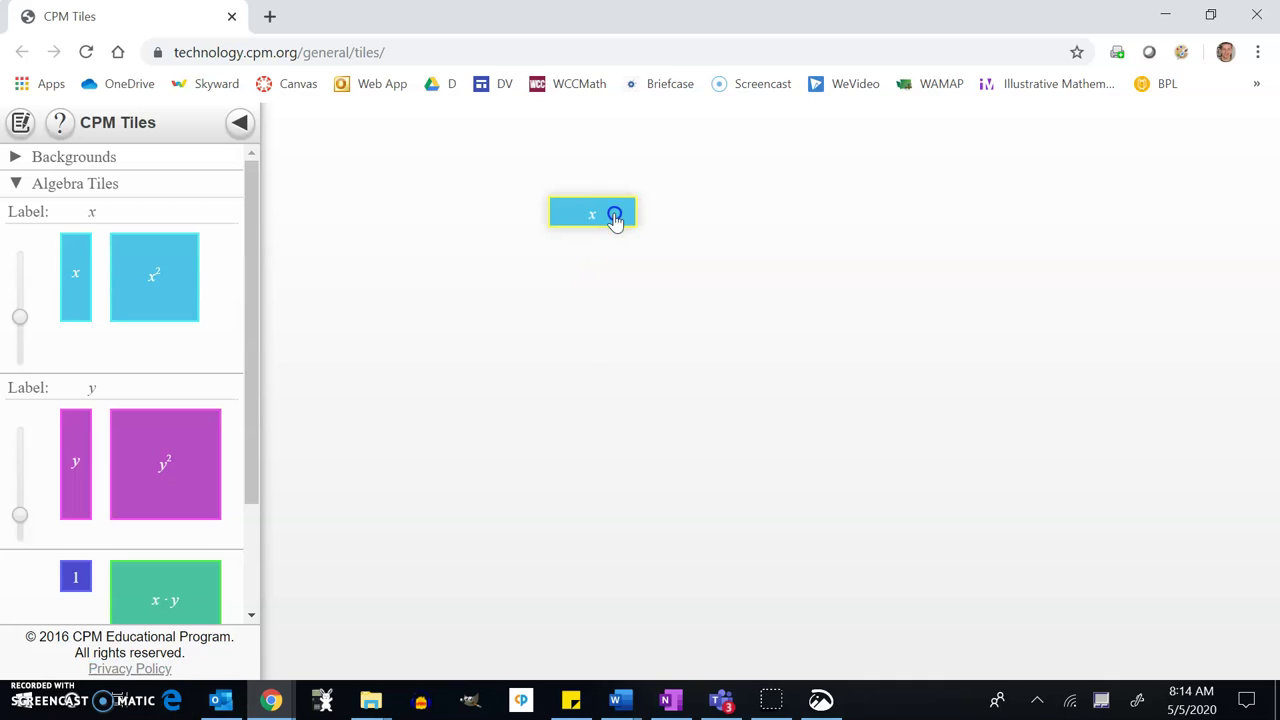
Step: Line up three 1 tiles to the right of the horizontal x tile
drag(76, 577, 440, 511)
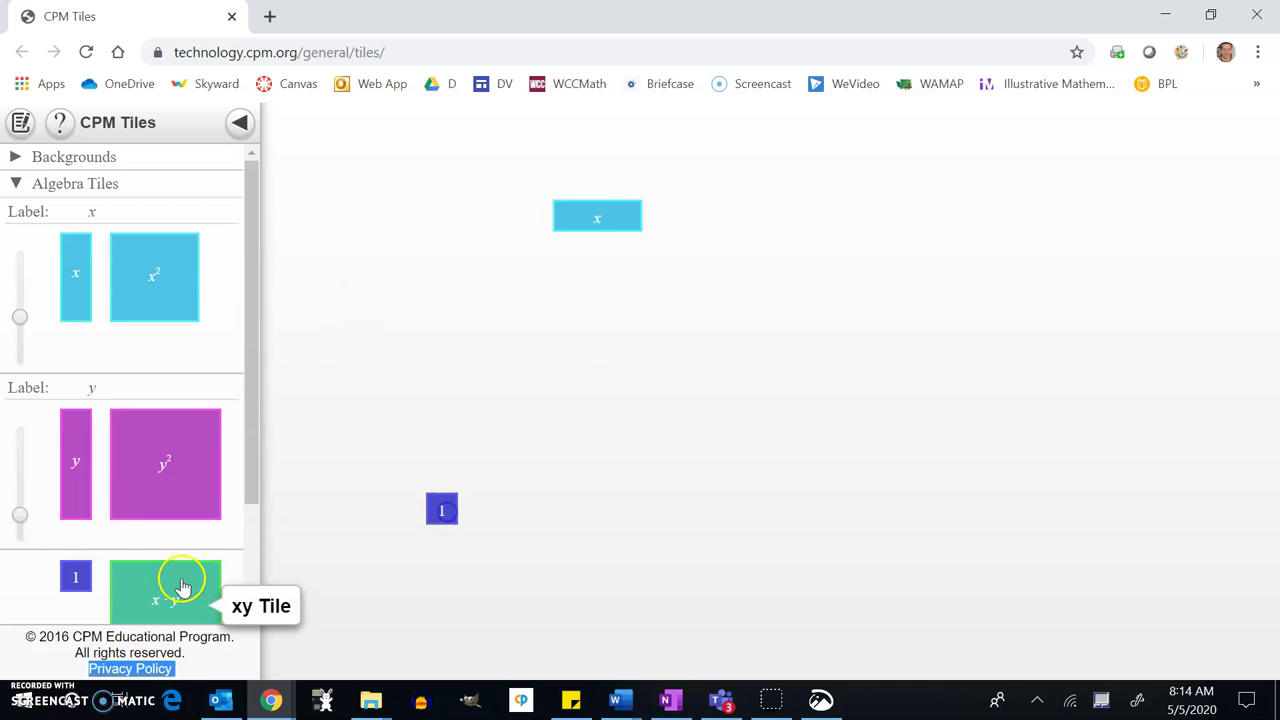
drag(72, 574, 345, 570)
drag(72, 574, 418, 583)
drag(448, 512, 662, 219)
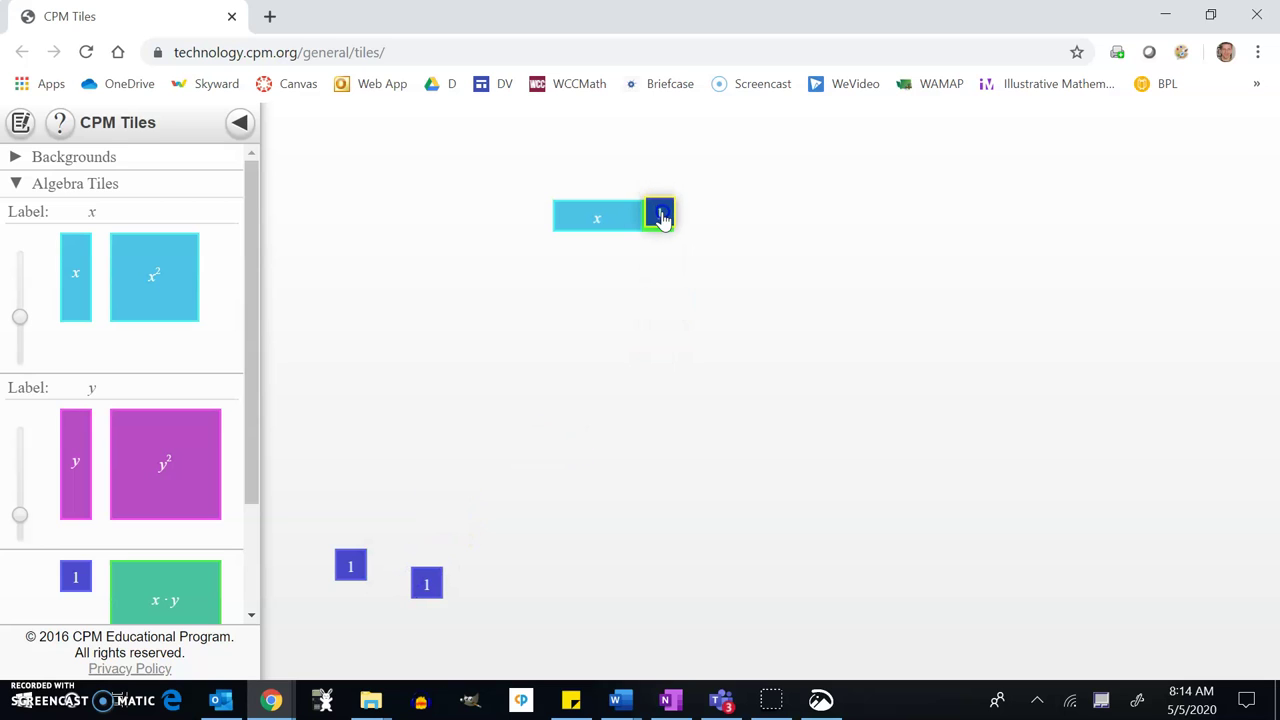
drag(426, 583, 698, 219)
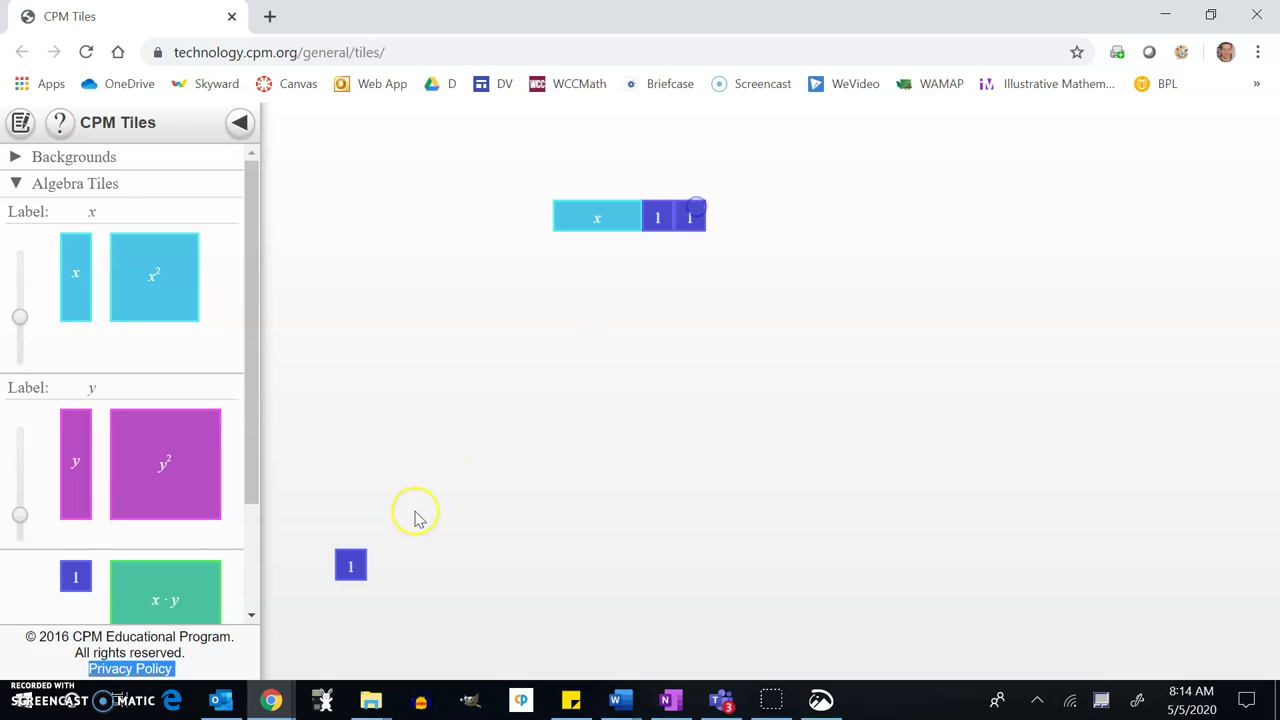
drag(349, 565, 729, 223)
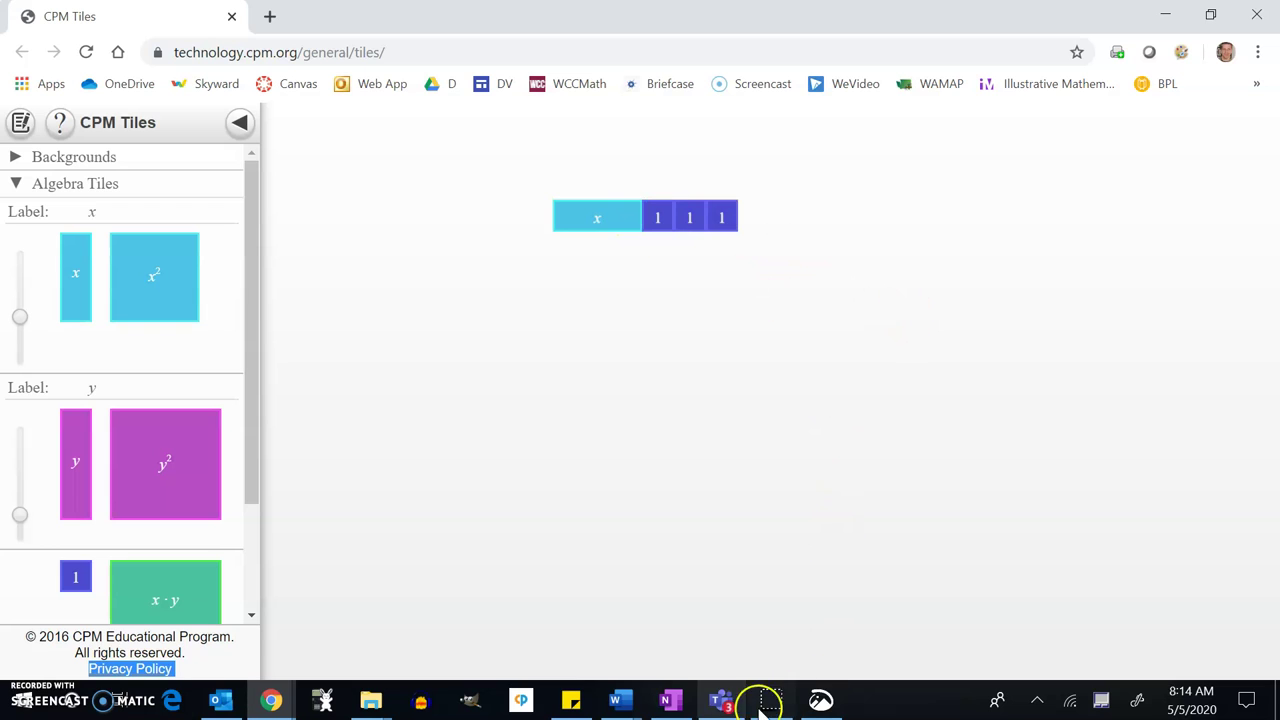
Step: Flip the row's 1 tiles to −1 to model x − 3, checking against the sketch
click(816, 702)
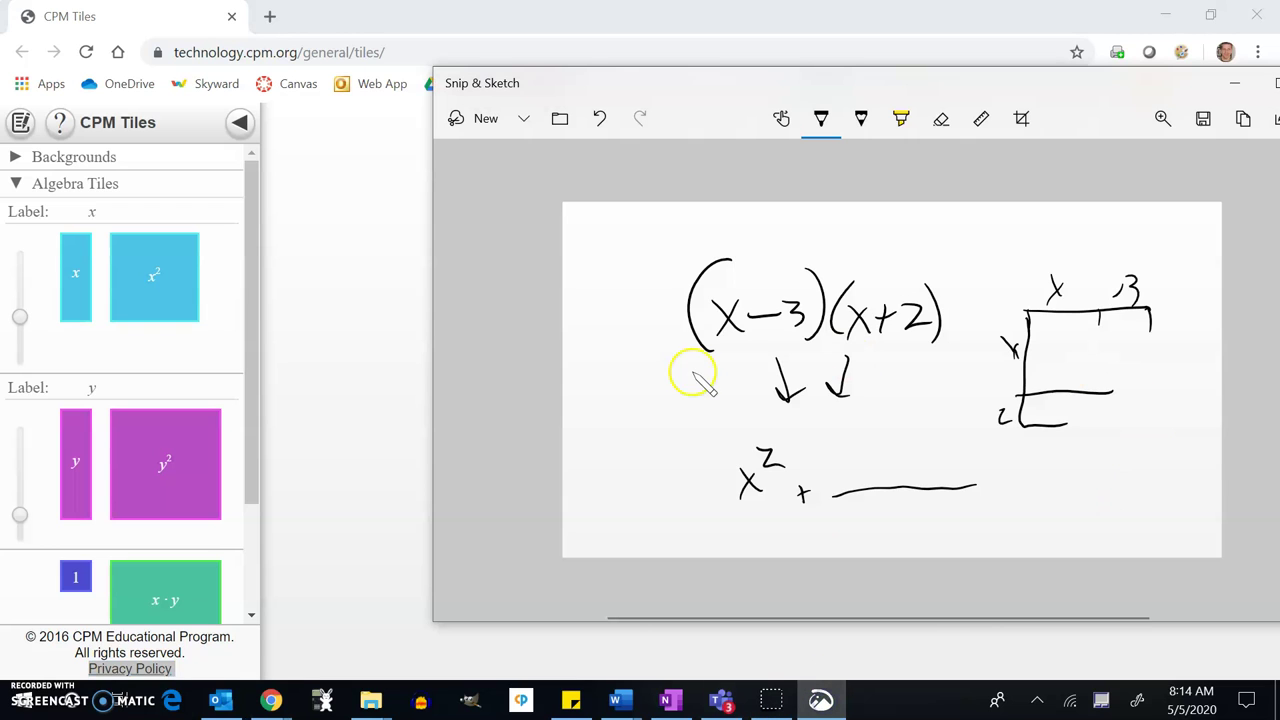
click(400, 398)
click(660, 220)
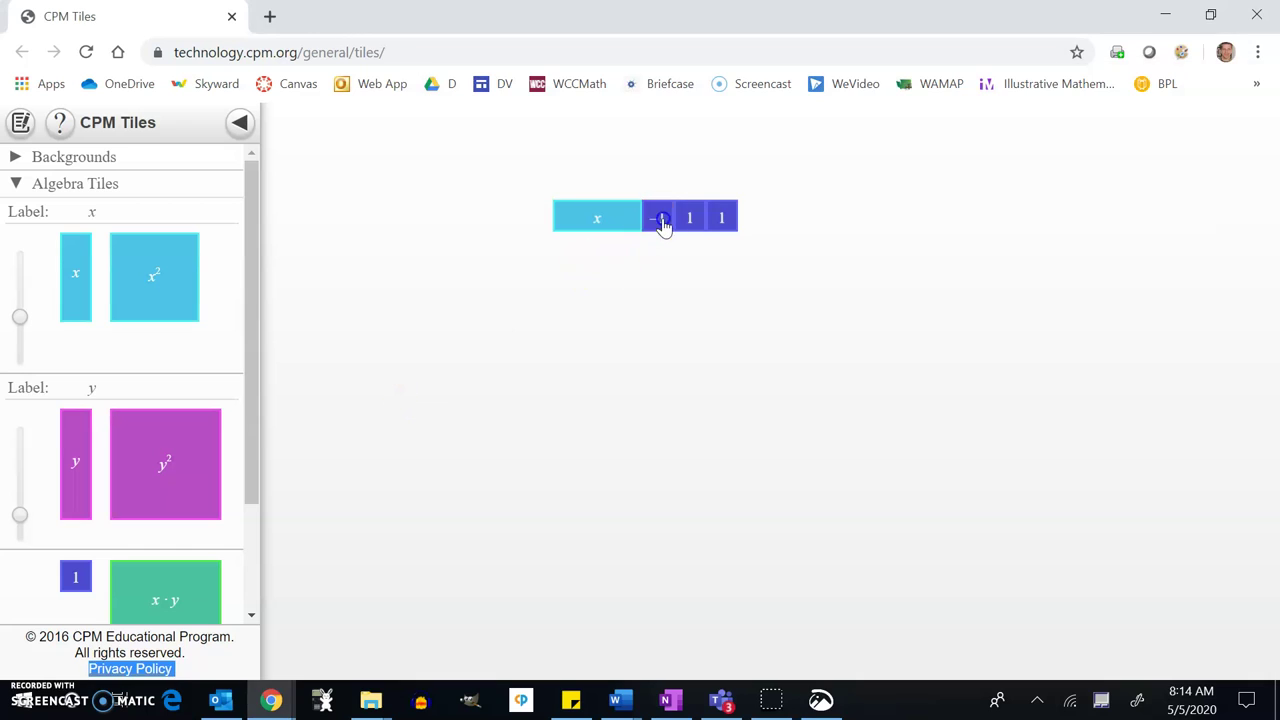
click(697, 222)
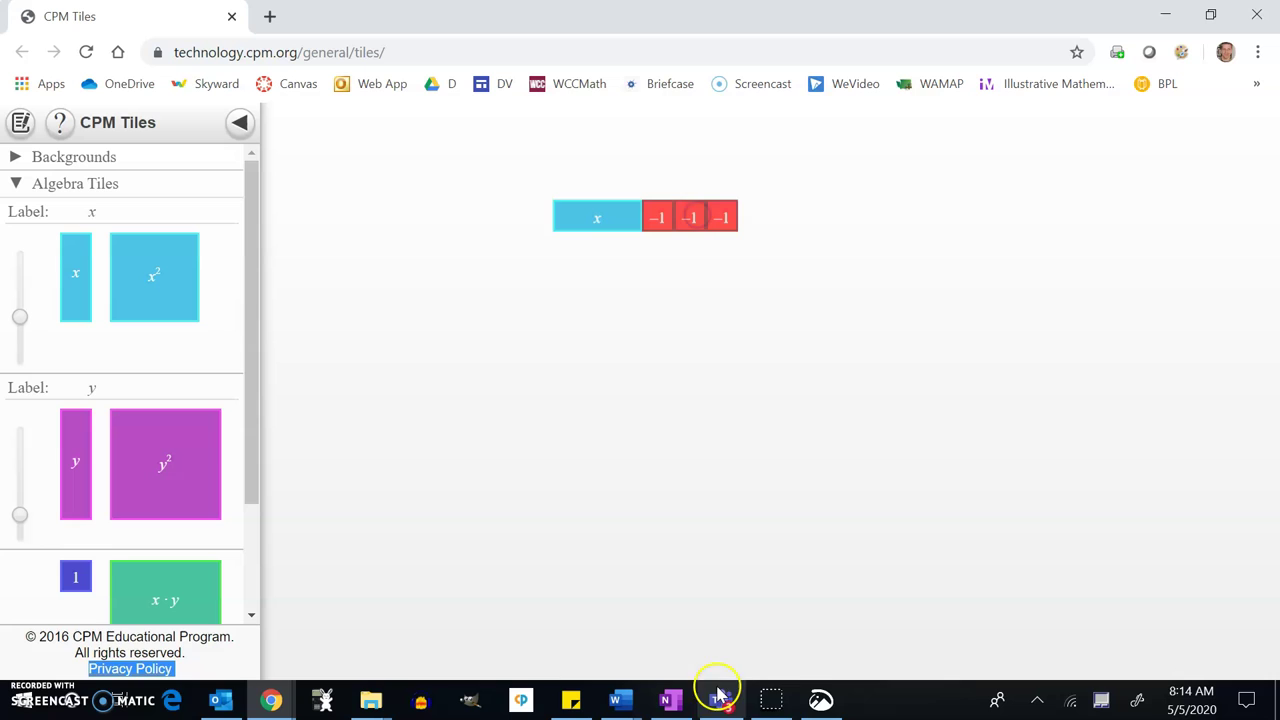
click(820, 700)
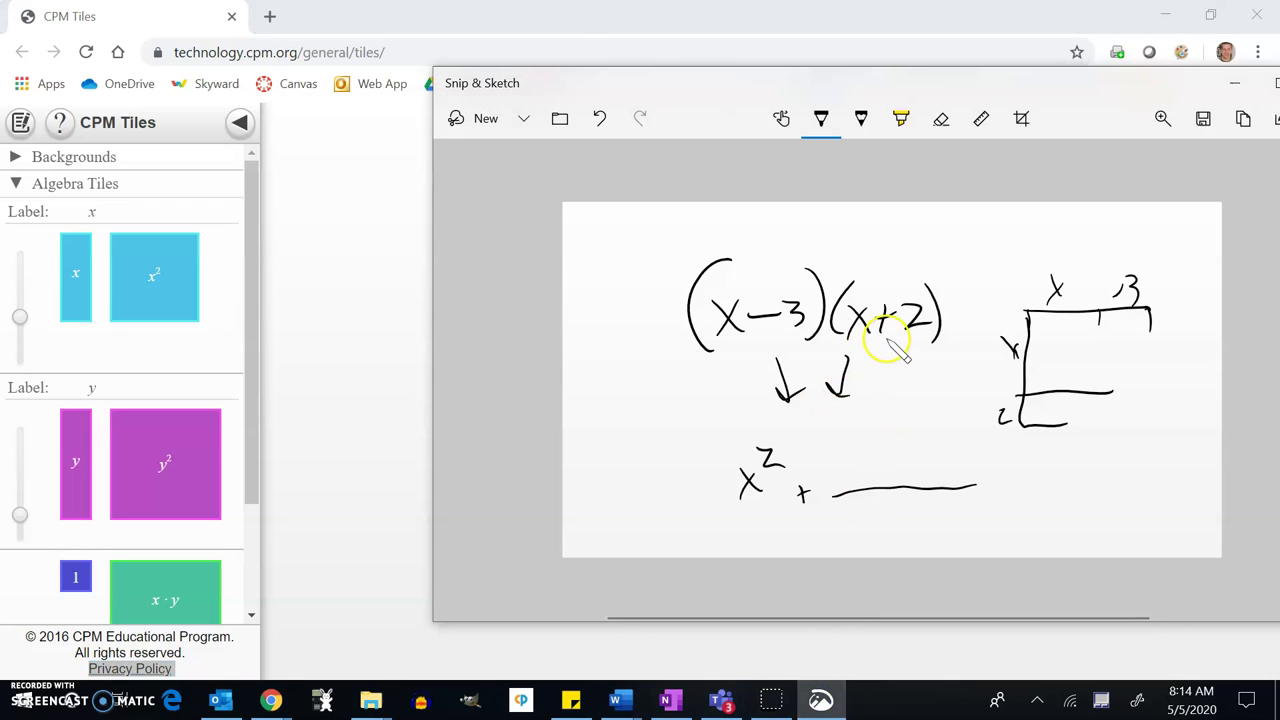
Step: Place a vertical x tile with two 1 tiles below it, and an x² tile in the corner
click(395, 434)
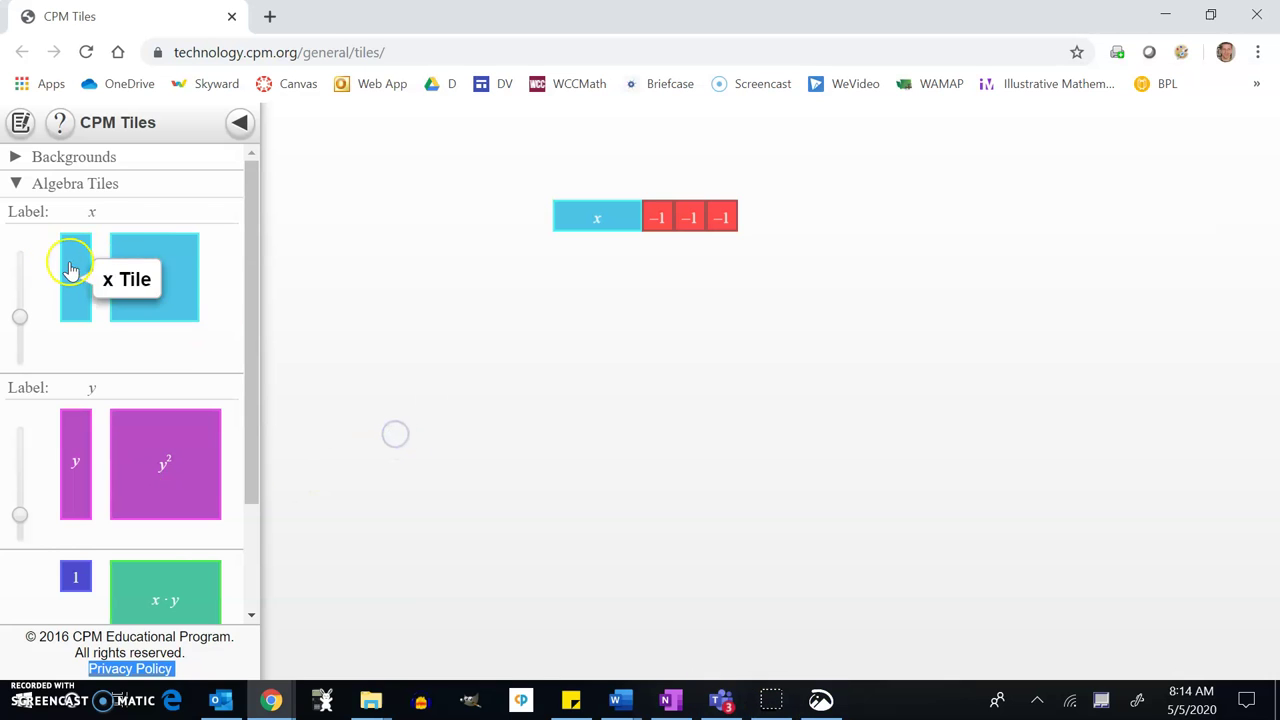
mouse_move(69, 274)
mouse_down()
mouse_move(547, 345)
mouse_move(551, 277)
mouse_move(537, 272)
mouse_up()
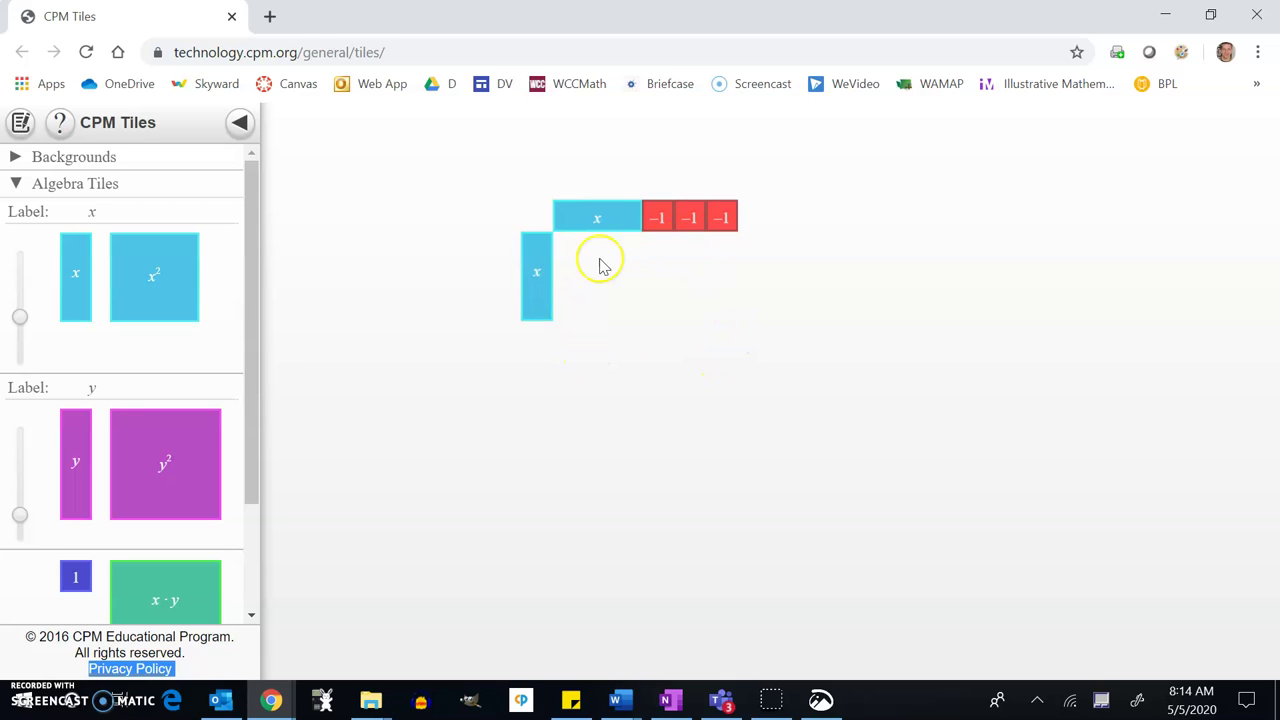
drag(84, 600, 530, 350)
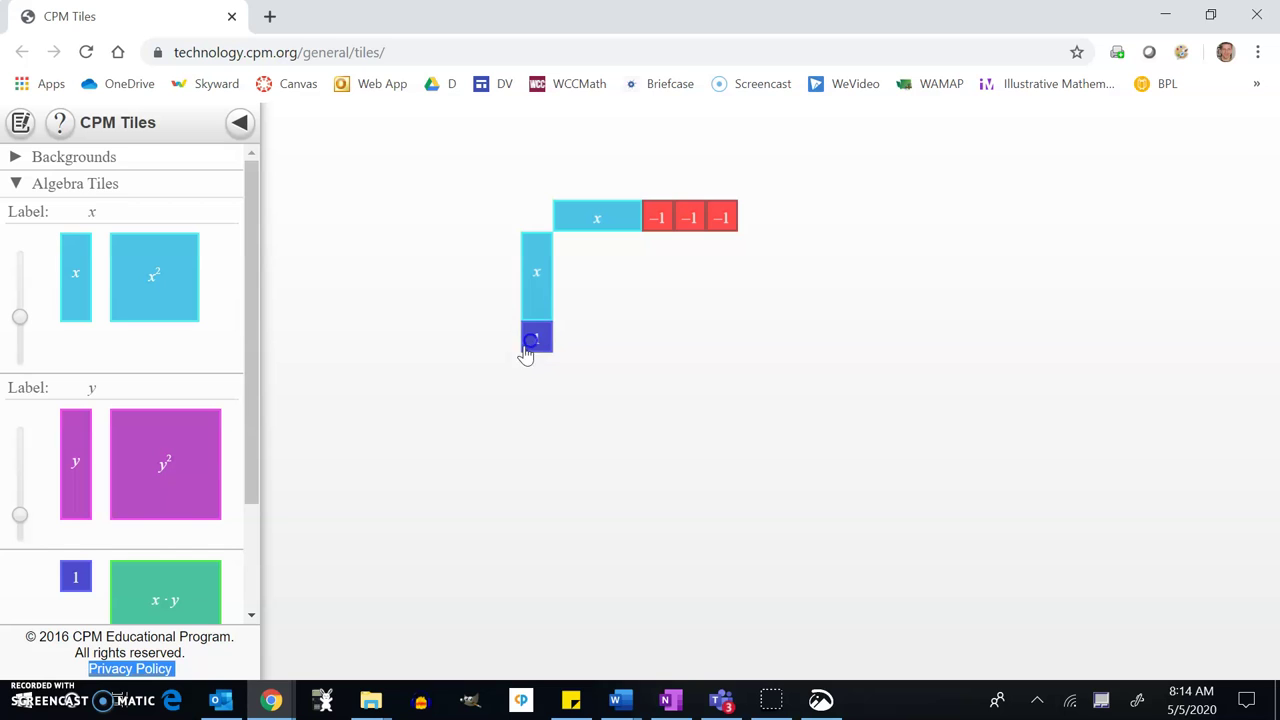
drag(84, 574, 537, 371)
drag(189, 280, 617, 285)
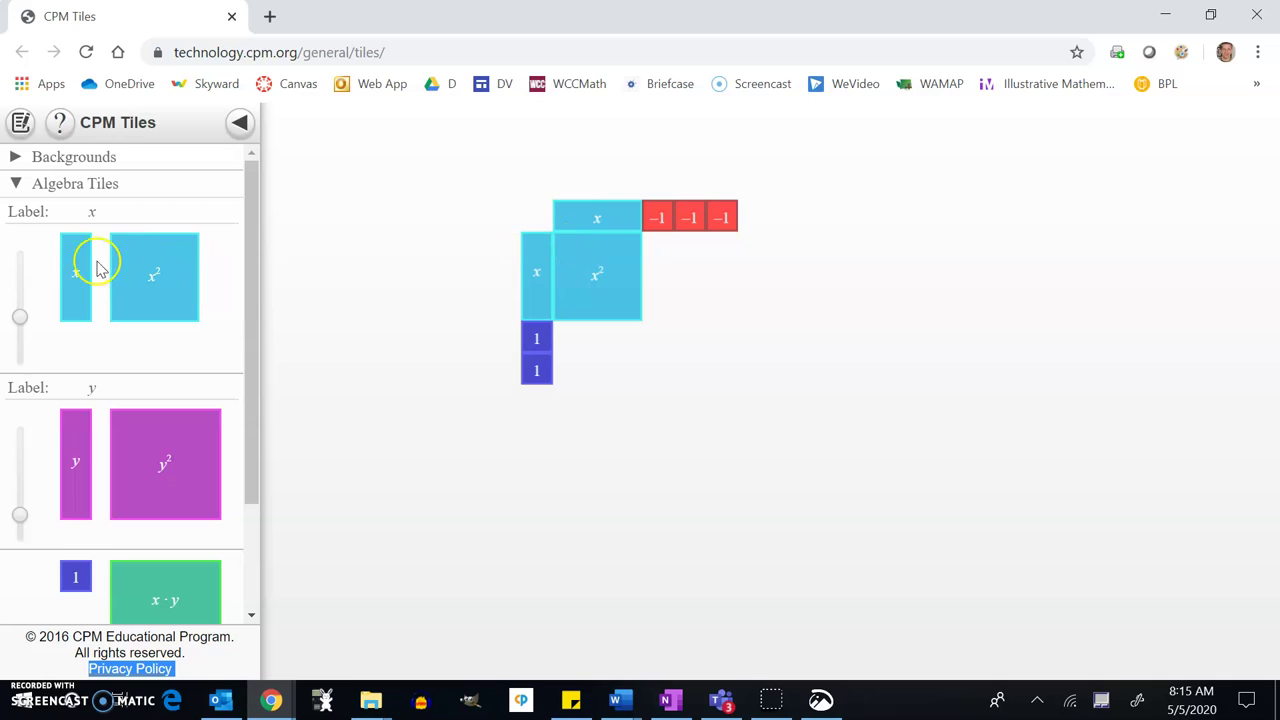
Step: Place three −x tiles in a row beside the x² tile
drag(88, 275, 660, 275)
double_click(659, 281)
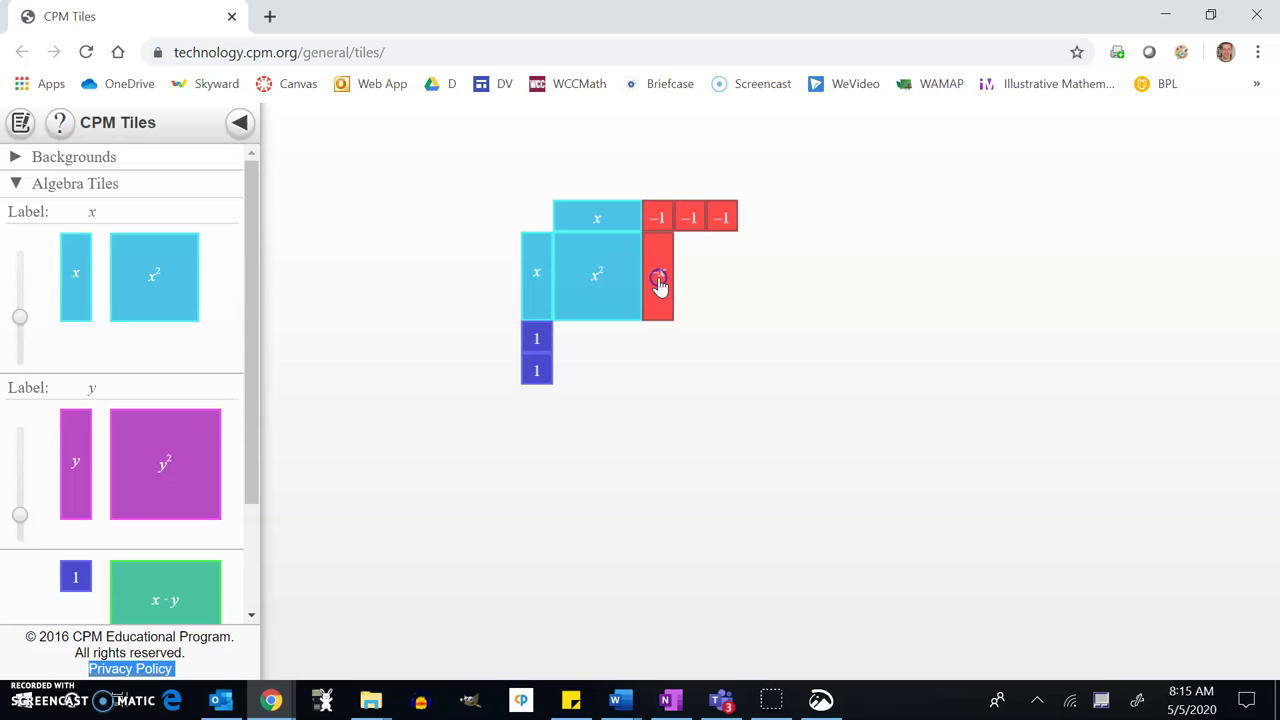
click(678, 231)
click(96, 298)
drag(96, 298, 686, 294)
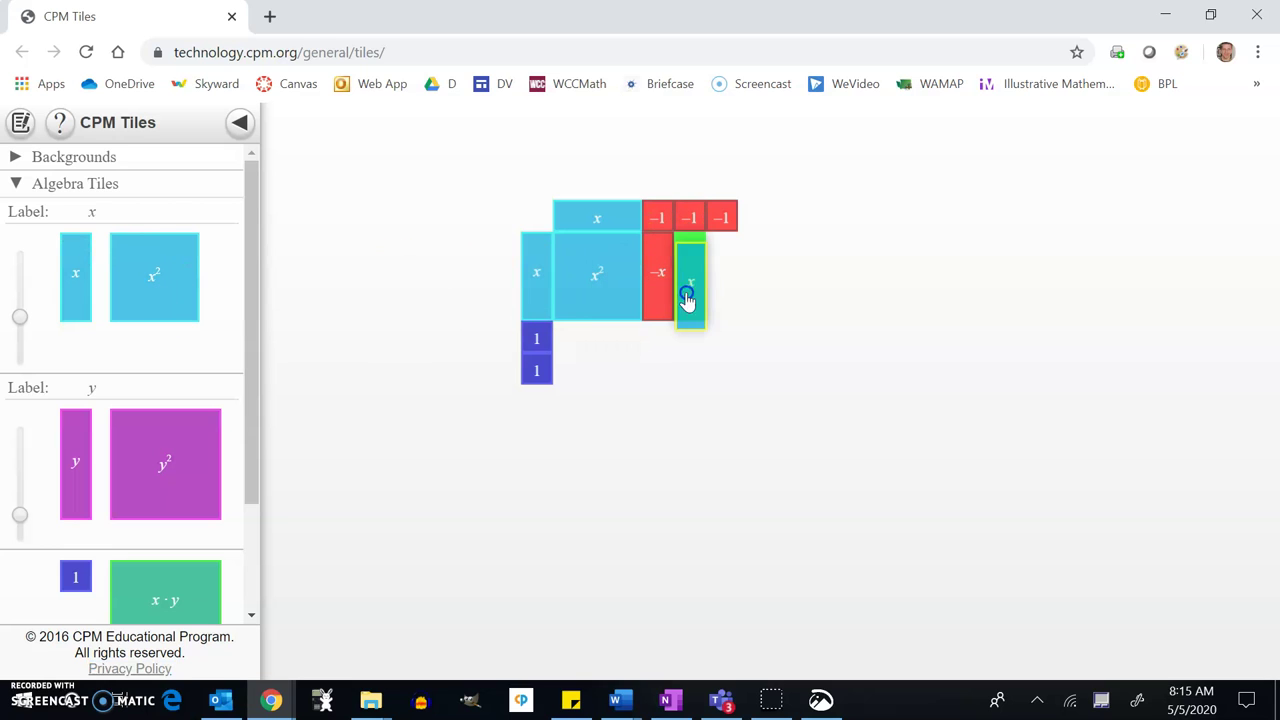
double_click(690, 278)
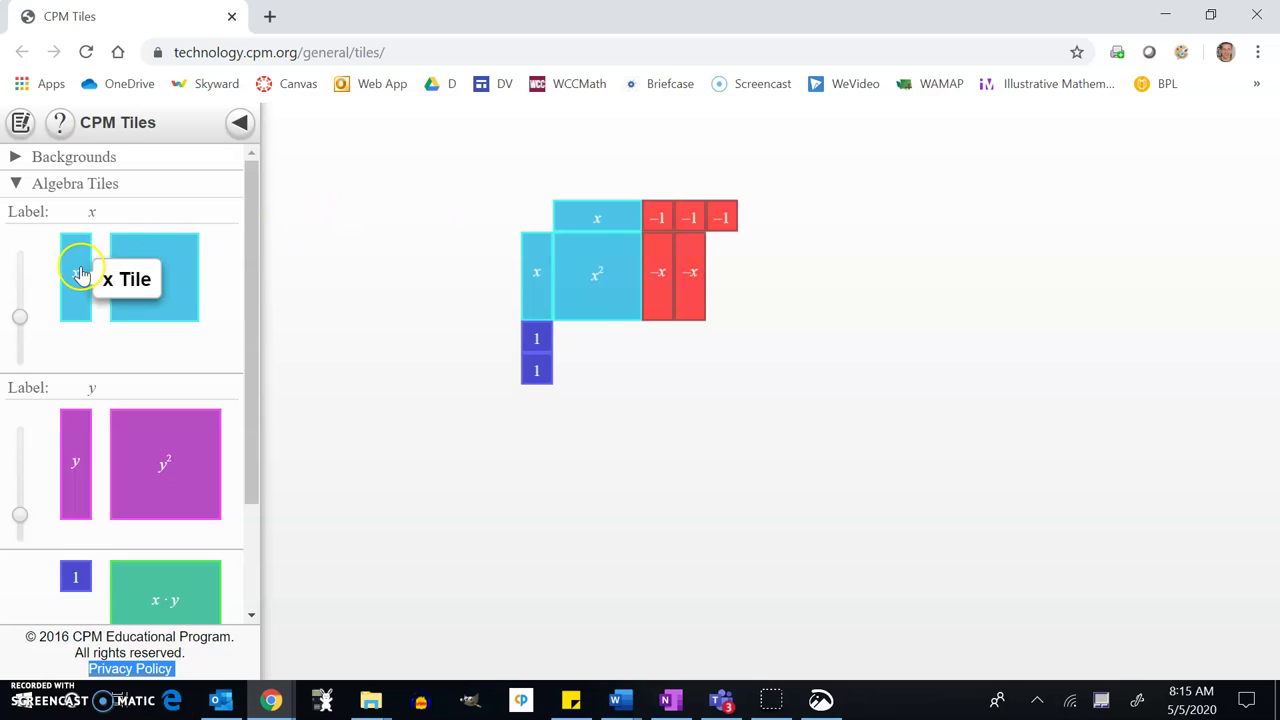
drag(78, 276, 726, 273)
double_click(724, 268)
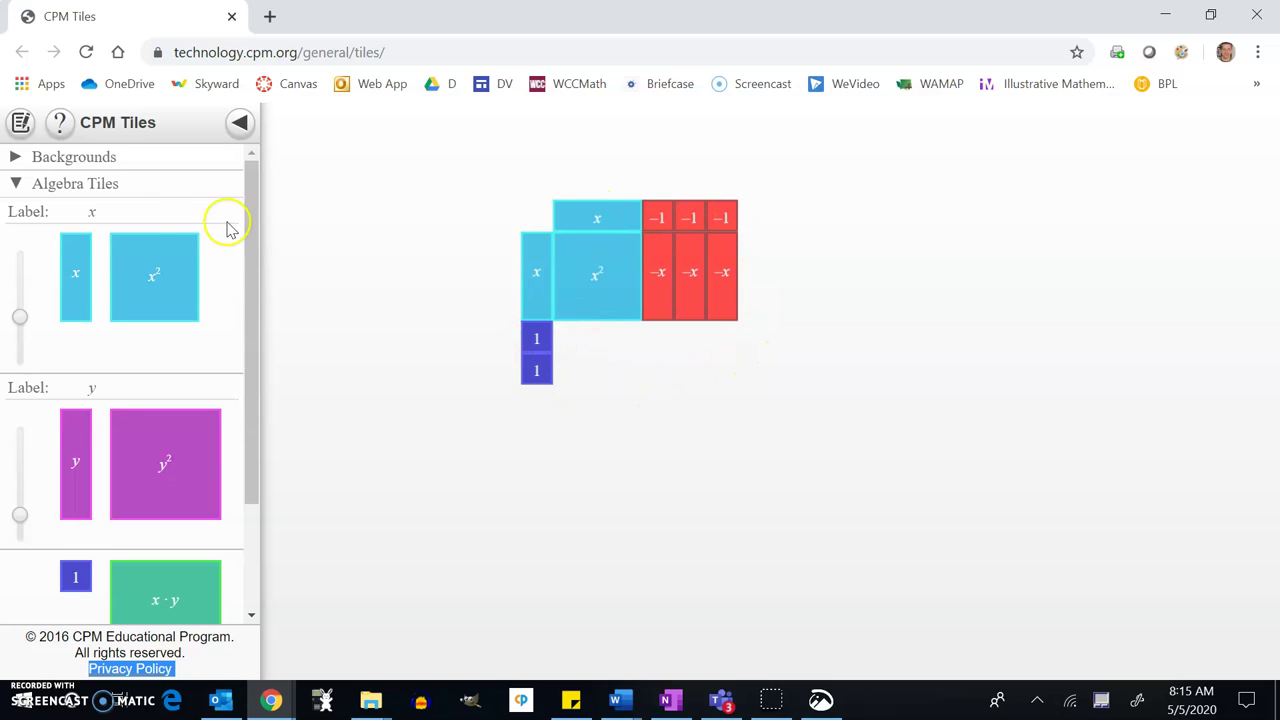
Step: Fit two horizontal x tiles underneath the x² tile
drag(76, 275, 594, 341)
click(707, 480)
double_click(707, 478)
click(709, 477)
drag(80, 277, 600, 372)
double_click(672, 456)
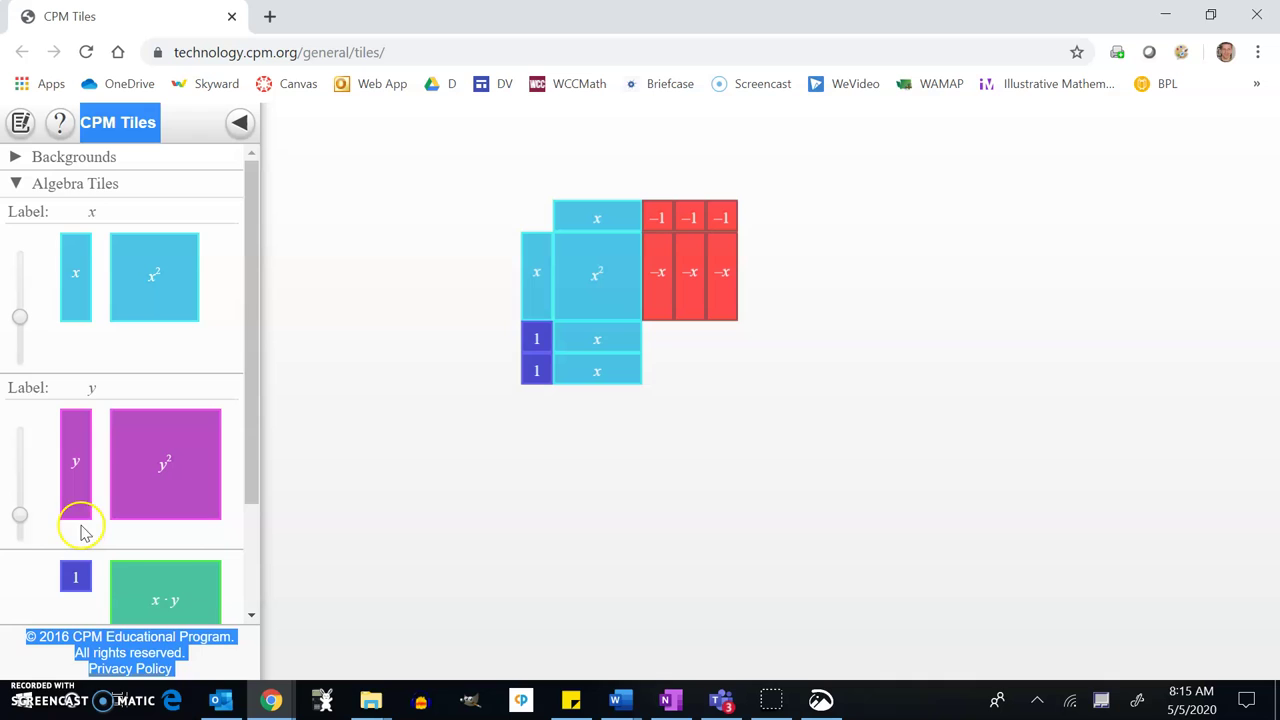
Step: Add six unit tiles to the board and flip each to −1
drag(75, 580, 623, 489)
double_click(623, 489)
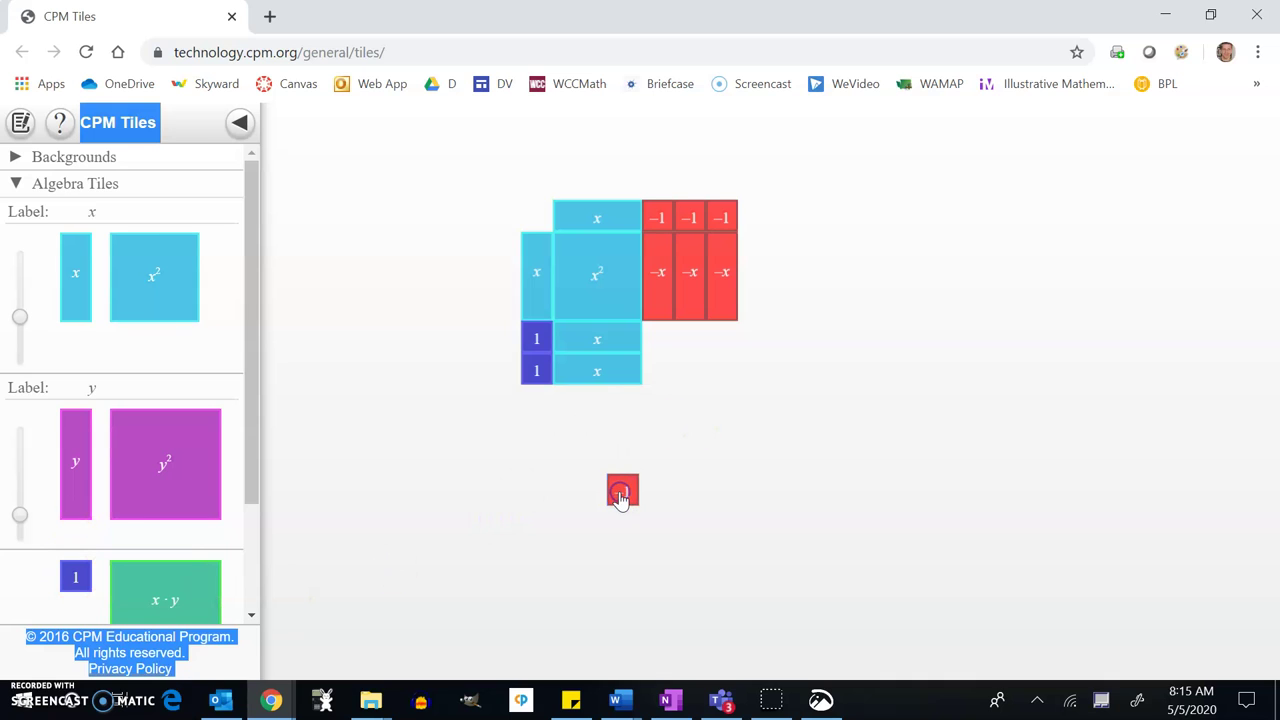
drag(75, 577, 491, 481)
double_click(491, 481)
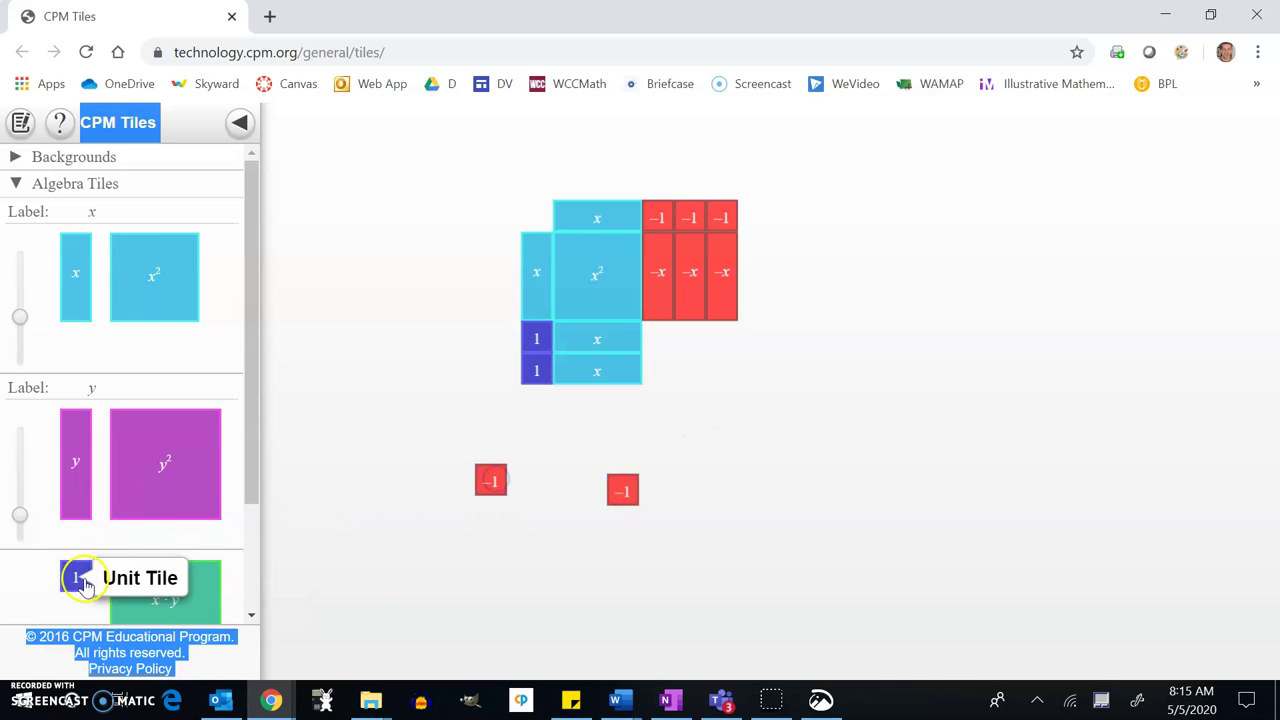
drag(75, 577, 410, 588)
double_click(410, 588)
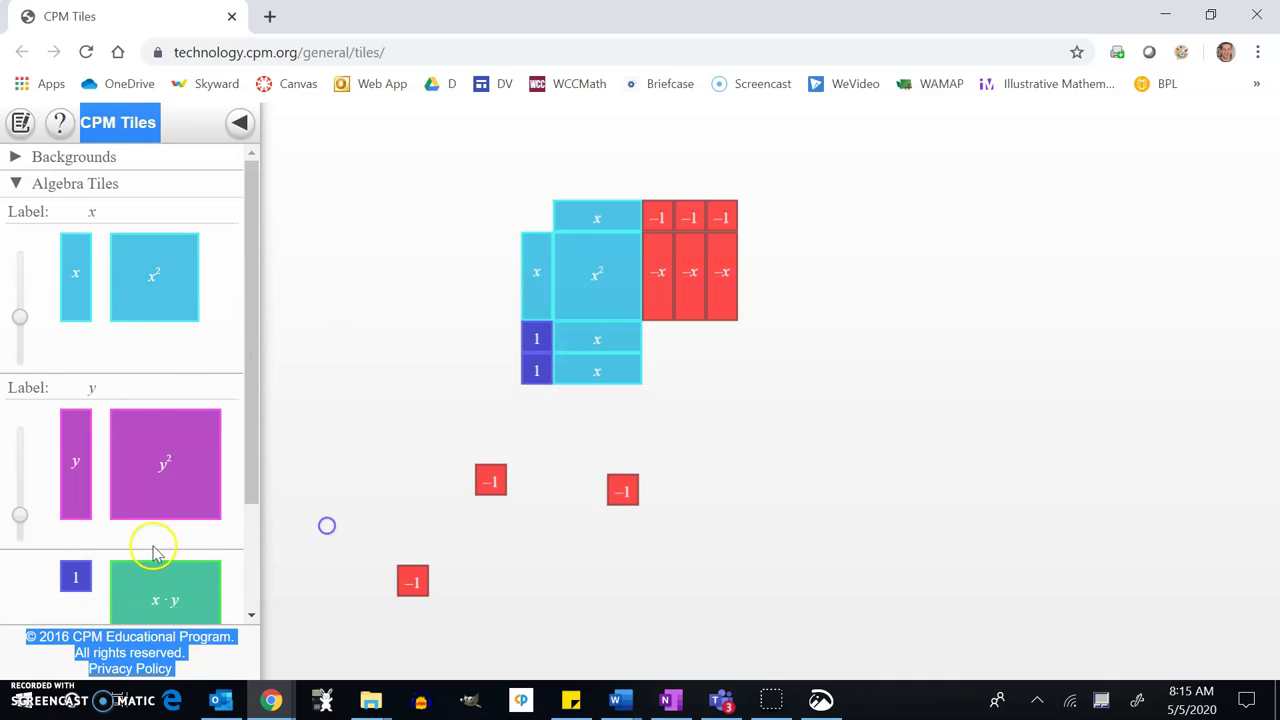
drag(75, 577, 403, 503)
double_click(403, 503)
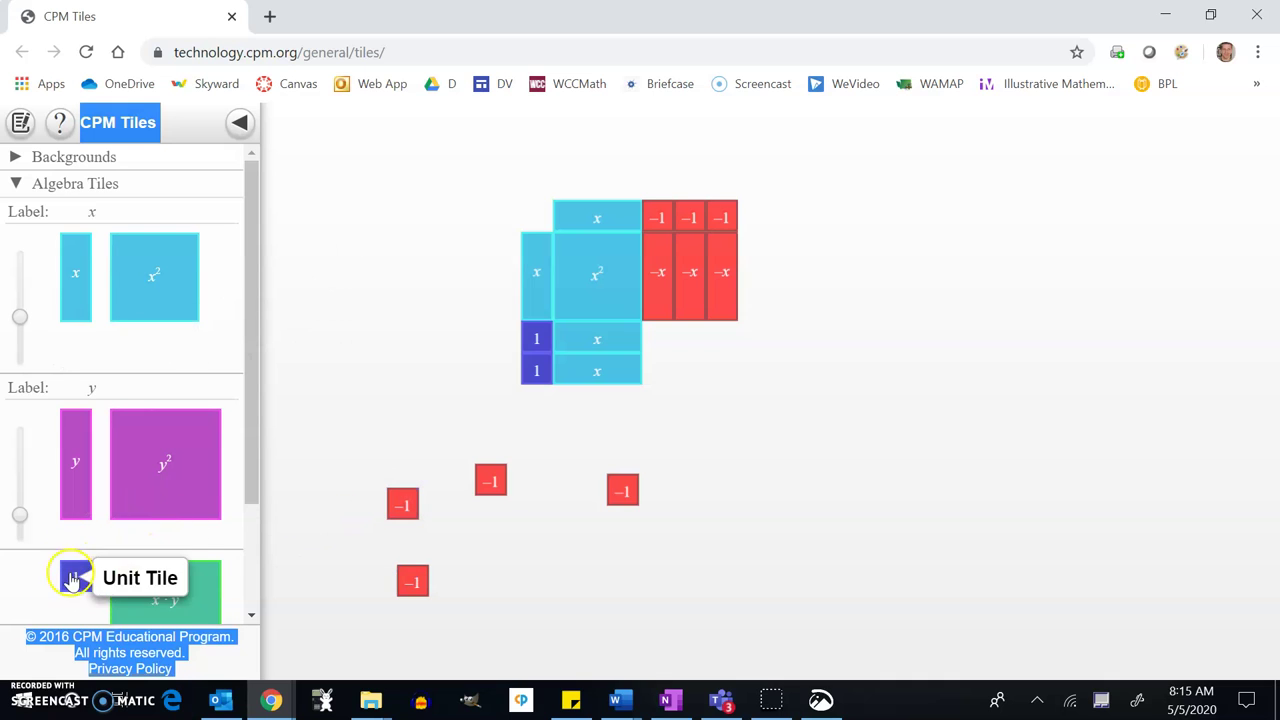
mouse_move(75, 577)
mouse_down()
mouse_move(491, 490)
mouse_move(505, 525)
mouse_move(114, 563)
mouse_move(551, 466)
mouse_move(521, 481)
mouse_up()
double_click(491, 492)
double_click(521, 481)
Step: Fit the six −1 tiles into the corner beside the x rows, completing the rectangle
drag(458, 446, 601, 573)
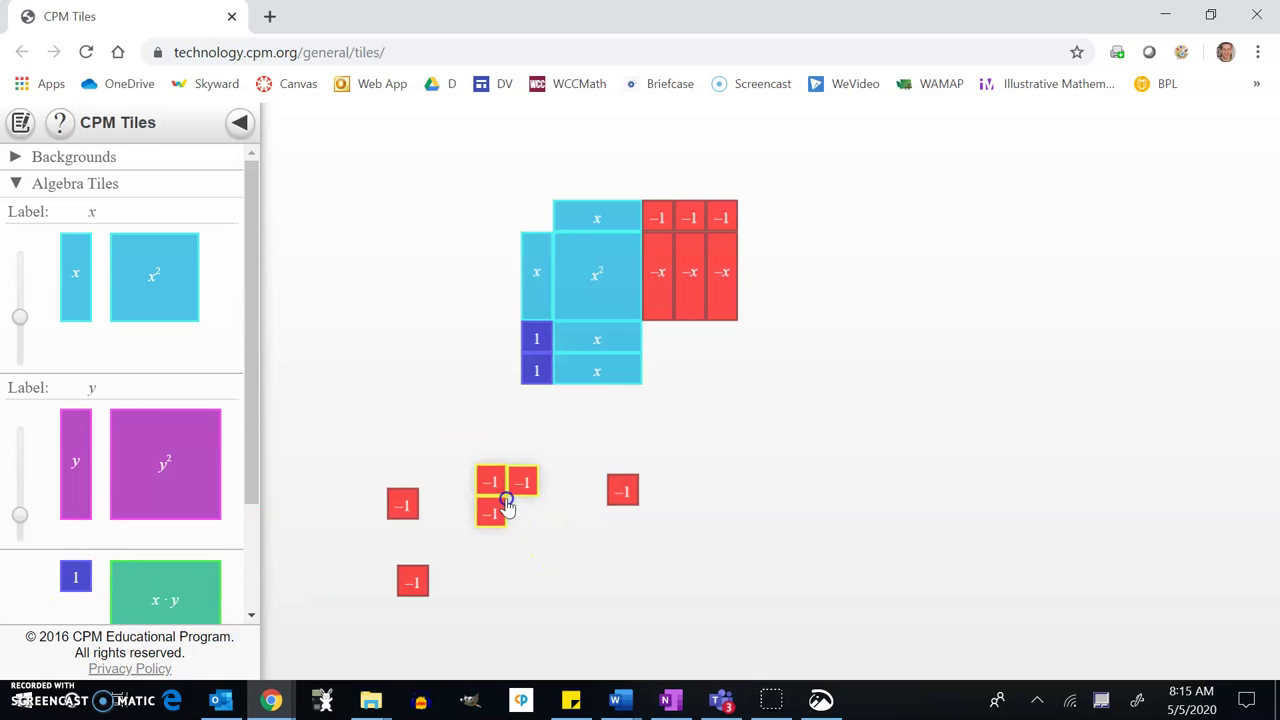
drag(506, 503, 671, 356)
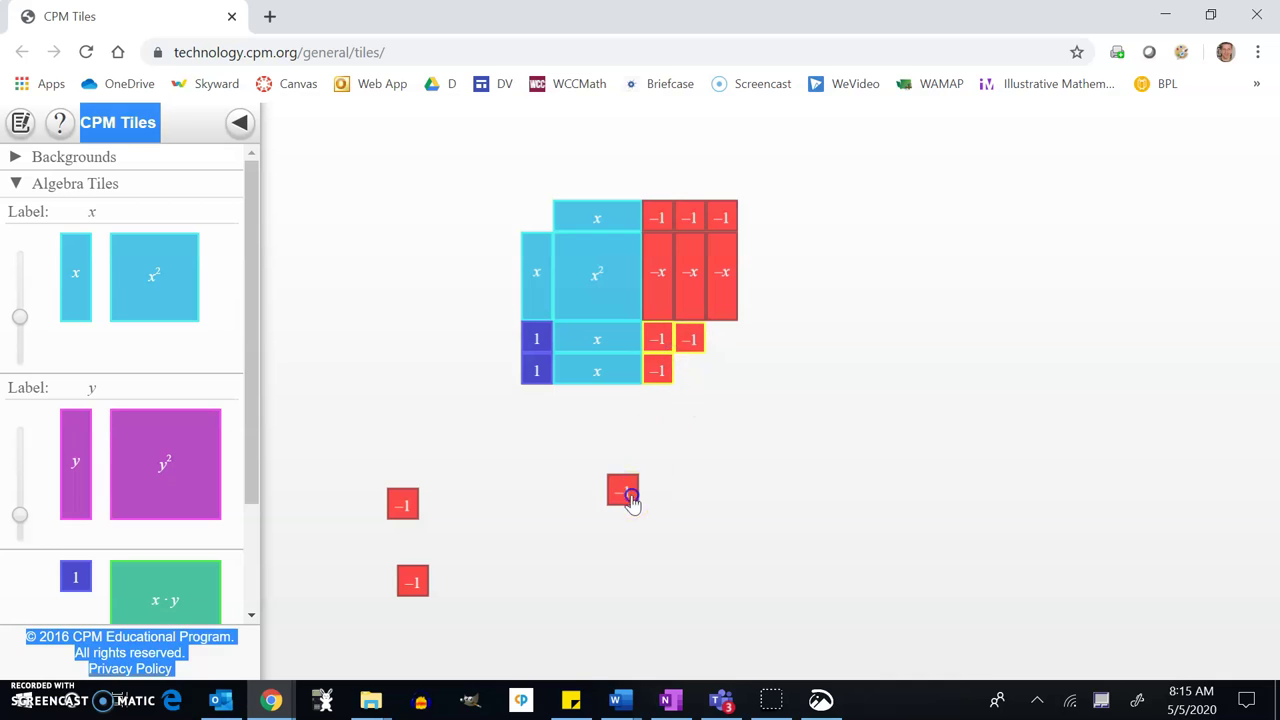
drag(631, 503, 698, 377)
drag(404, 503, 713, 345)
drag(426, 570, 733, 367)
Step: Pull the x−3 and x+2 edge tiles off to the upper left and bring back the sketch
drag(608, 237, 343, 161)
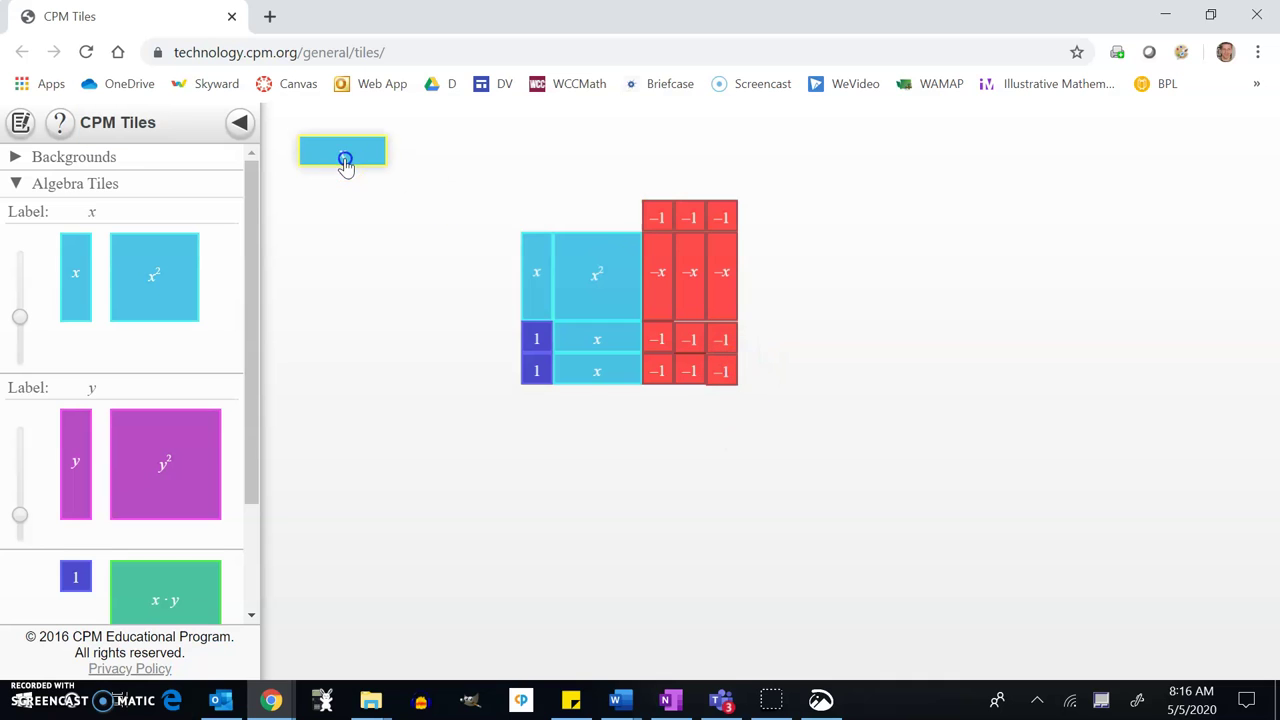
drag(665, 222, 480, 162)
drag(721, 217, 500, 146)
drag(536, 265, 290, 190)
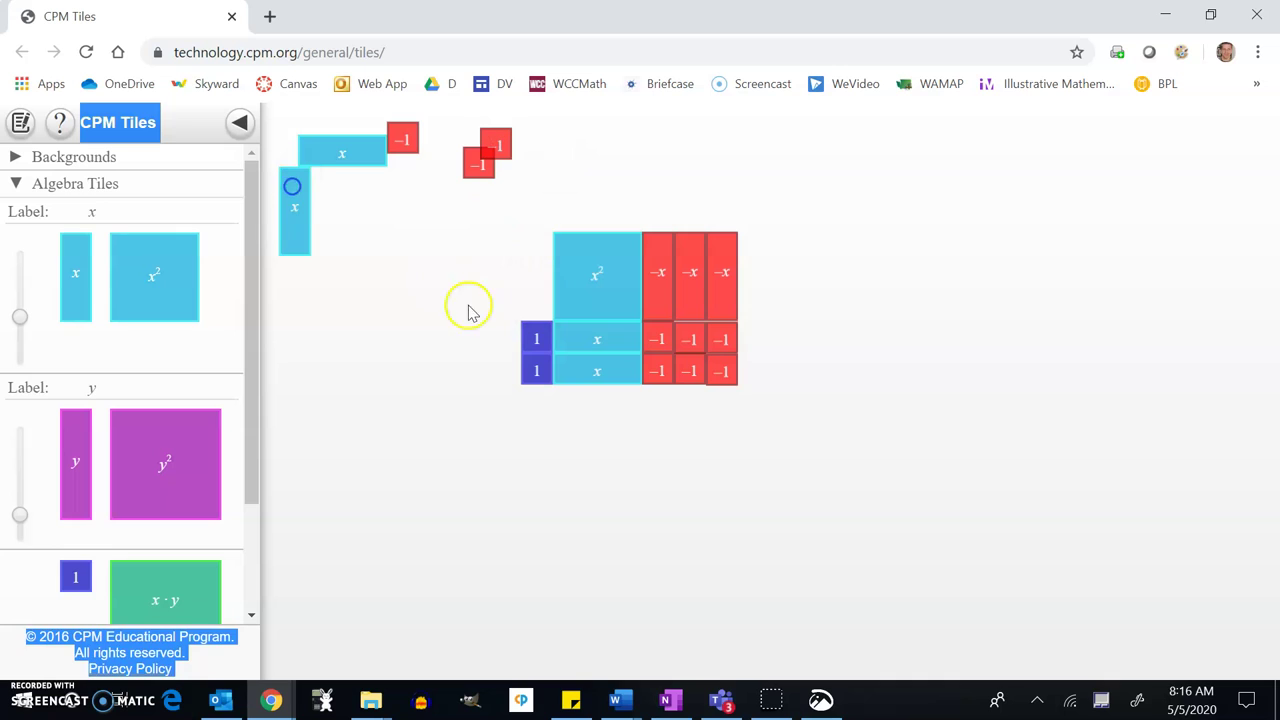
drag(536, 339, 300, 295)
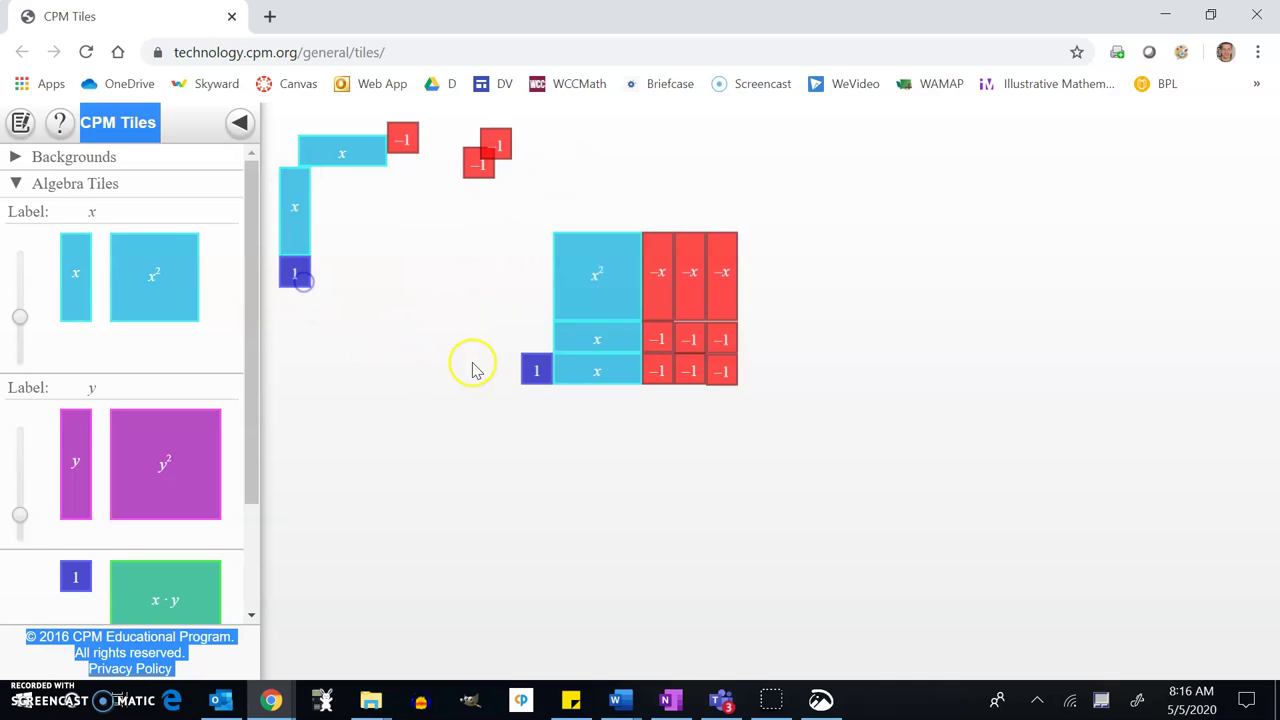
drag(536, 369, 280, 306)
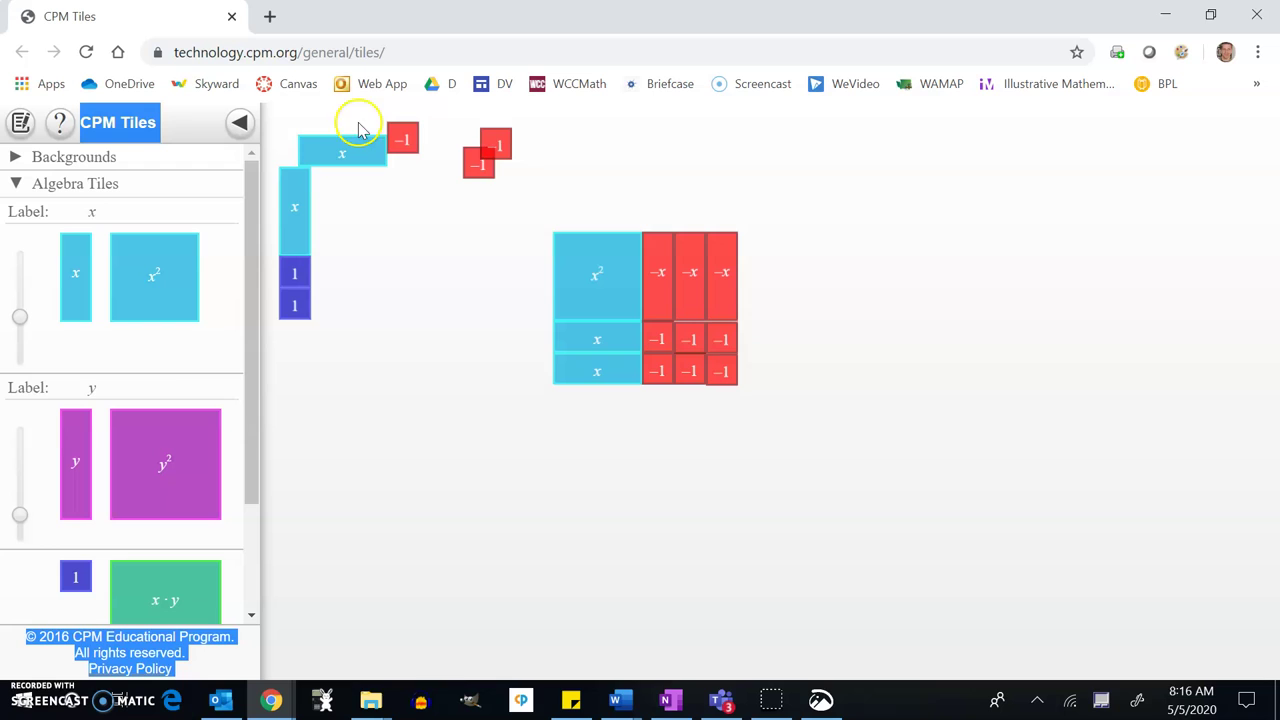
click(820, 700)
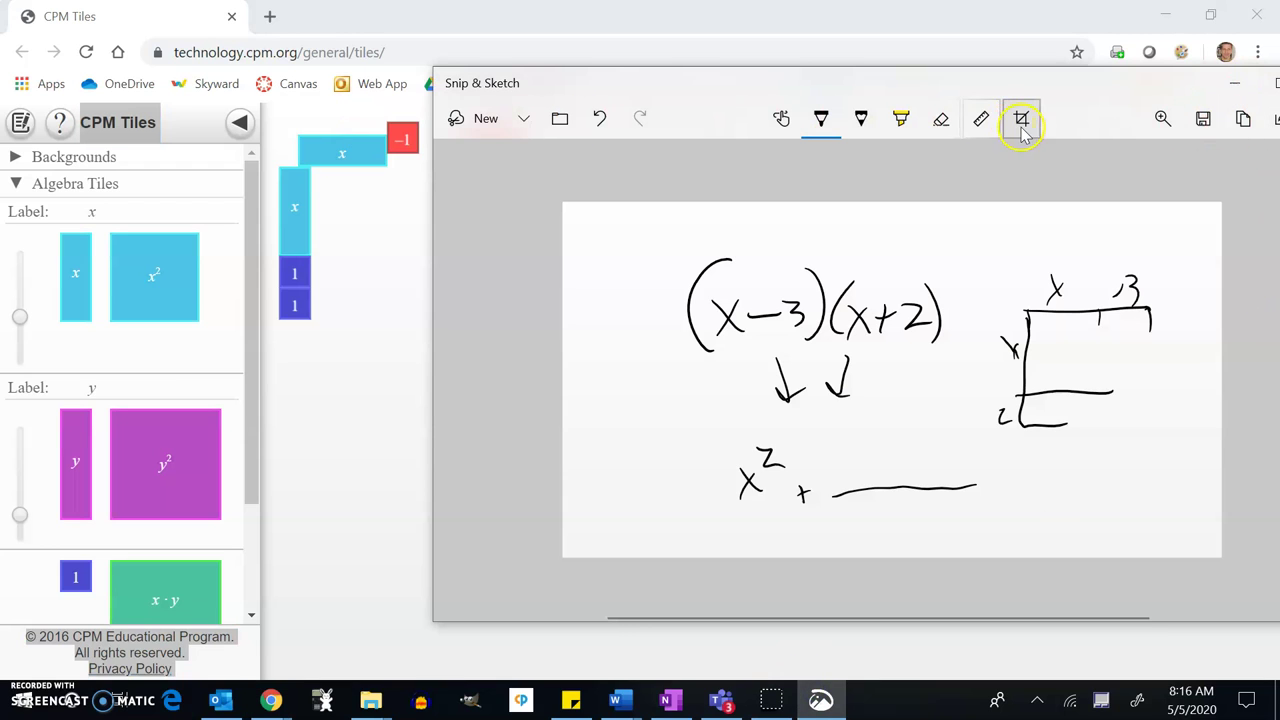
Step: Snip the tile rectangle and annotate it with sides x, −3, x, 2 and x² − x − 6
click(508, 140)
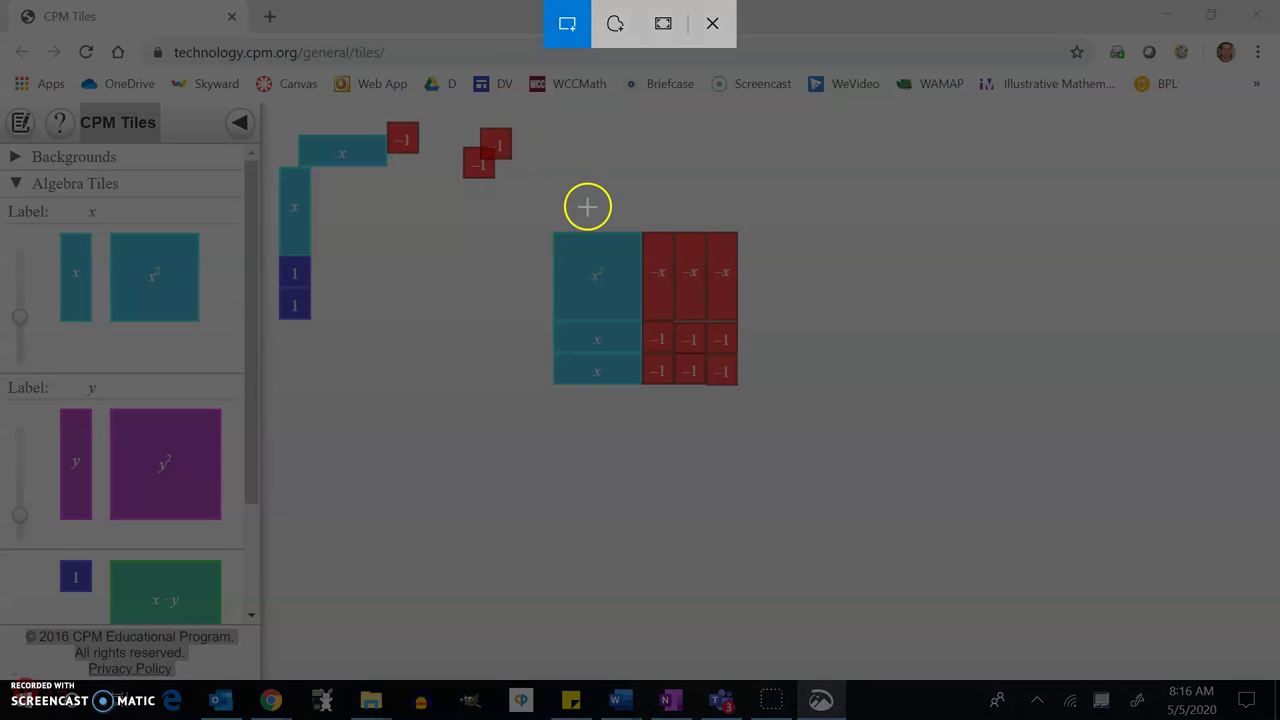
drag(515, 208, 929, 523)
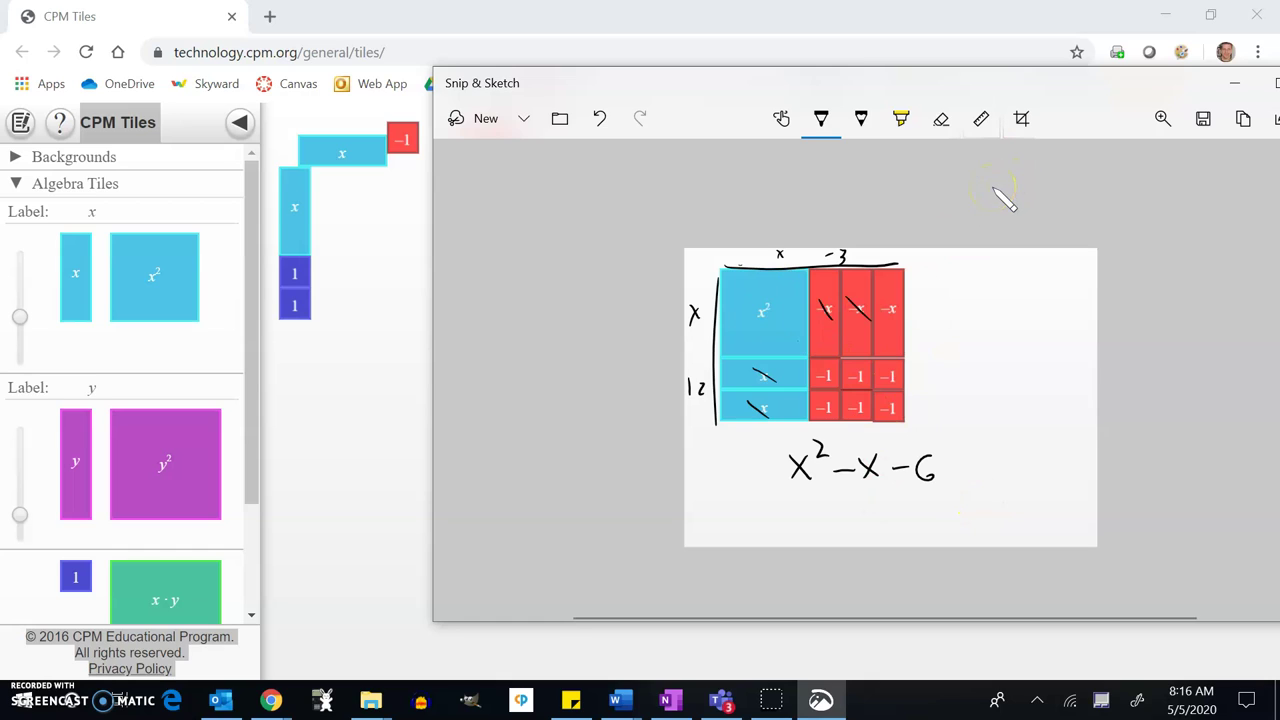
drag(1190, 84, 1100, 130)
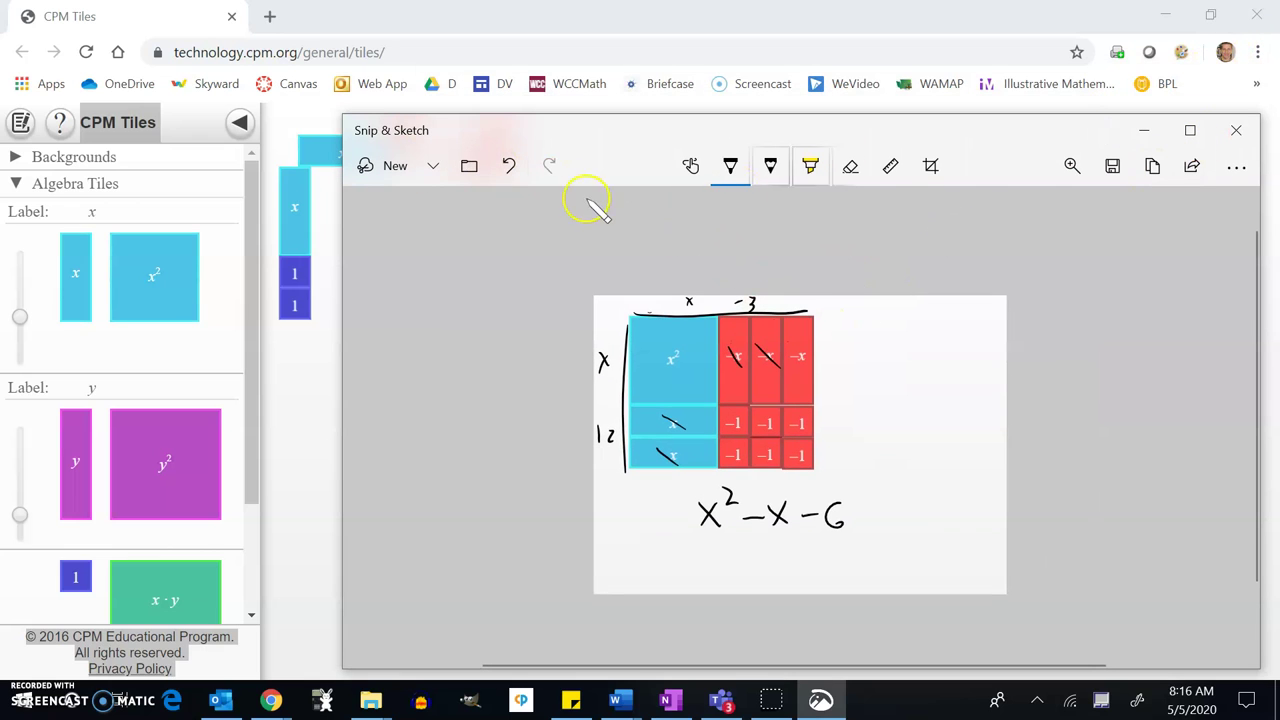
Step: Snip a blank region as a fresh canvas and handwrite (x−2)(x+2) on it
click(365, 166)
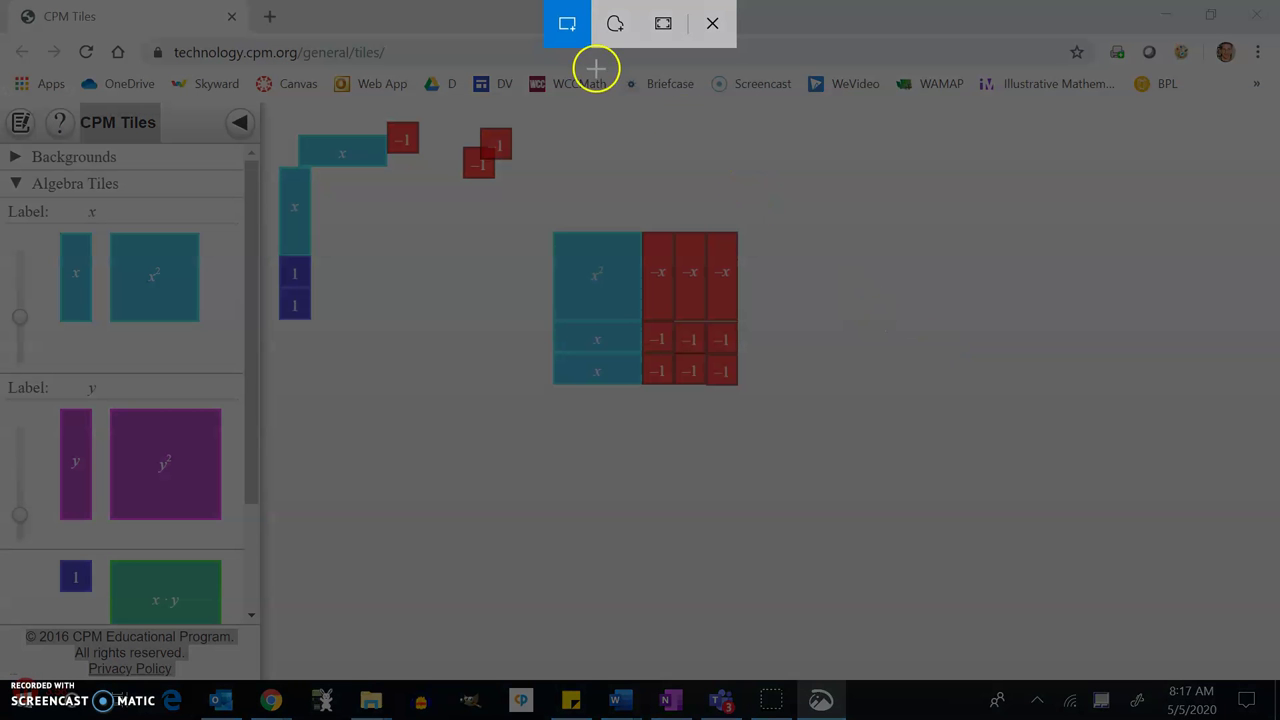
mouse_move(797, 199)
mouse_down()
mouse_move(838, 251)
mouse_move(1182, 517)
mouse_up()
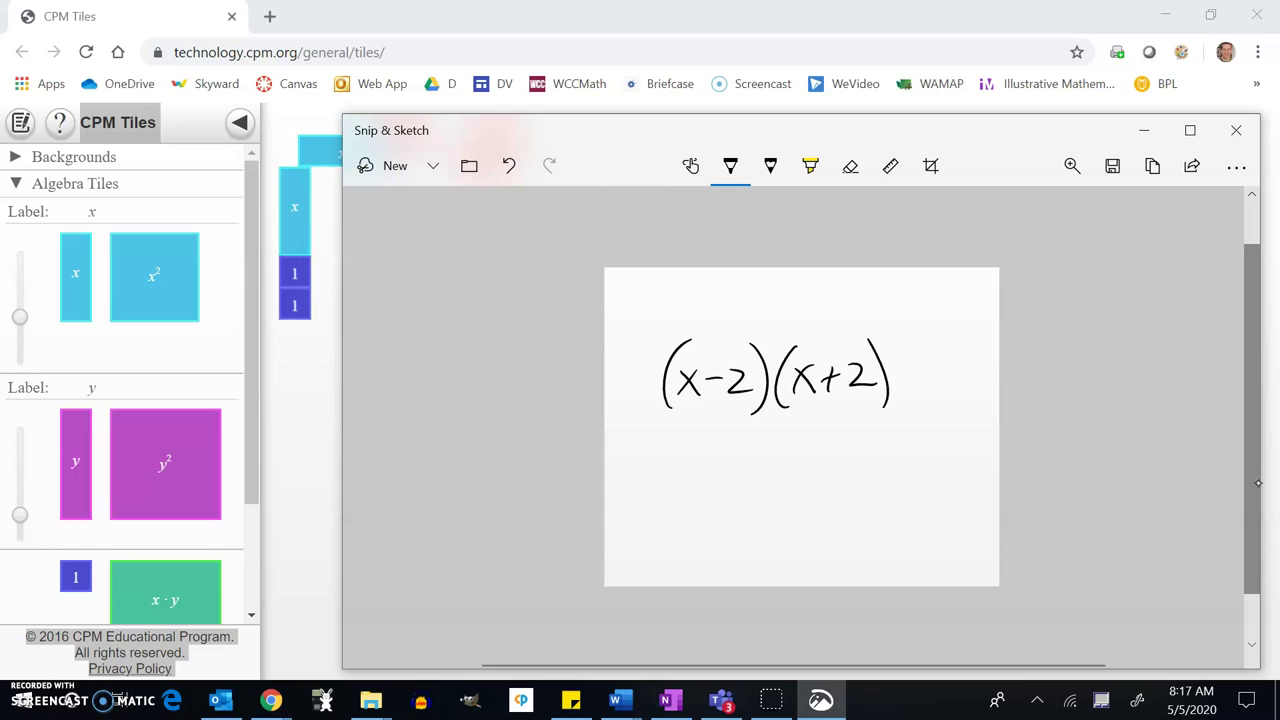
click(1276, 402)
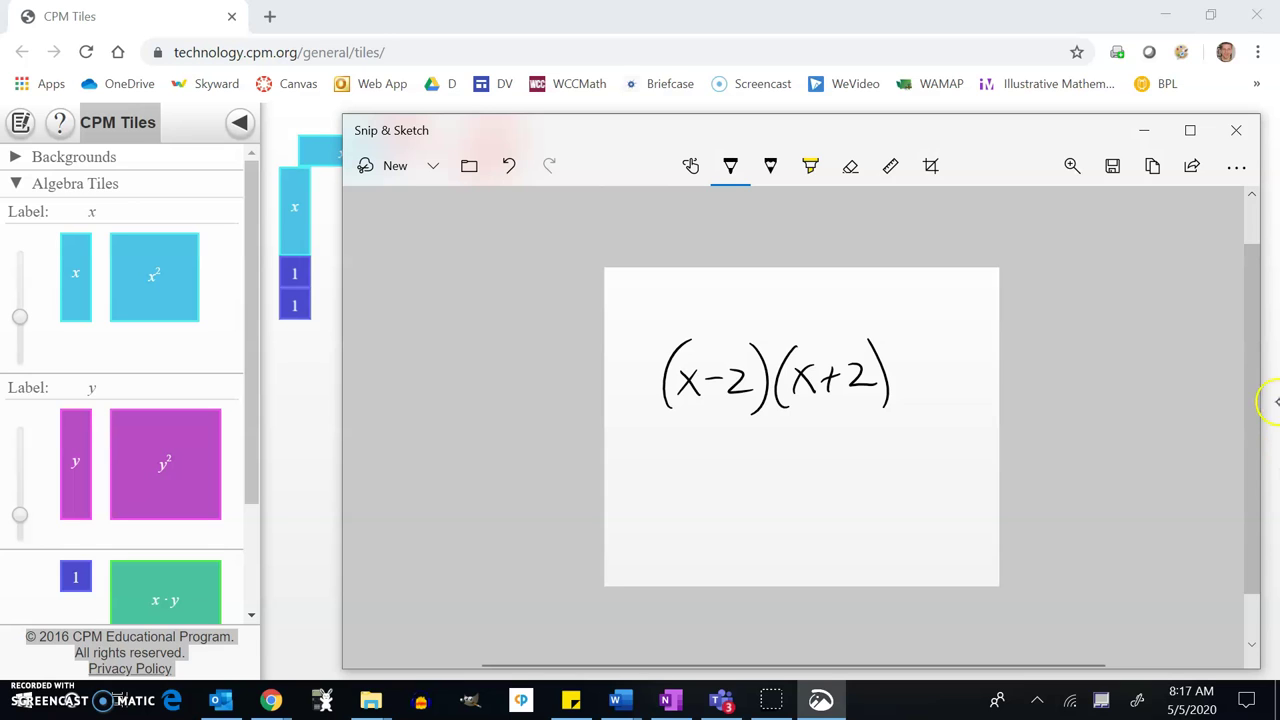
click(330, 420)
Step: Move the old rectangle to the upper right and build the x−2 edge from an x tile and two −1 tiles
mouse_move(542, 303)
mouse_down()
mouse_move(868, 491)
mouse_move(922, 310)
mouse_move(883, 306)
mouse_up()
drag(620, 293, 1043, 203)
drag(334, 157, 608, 360)
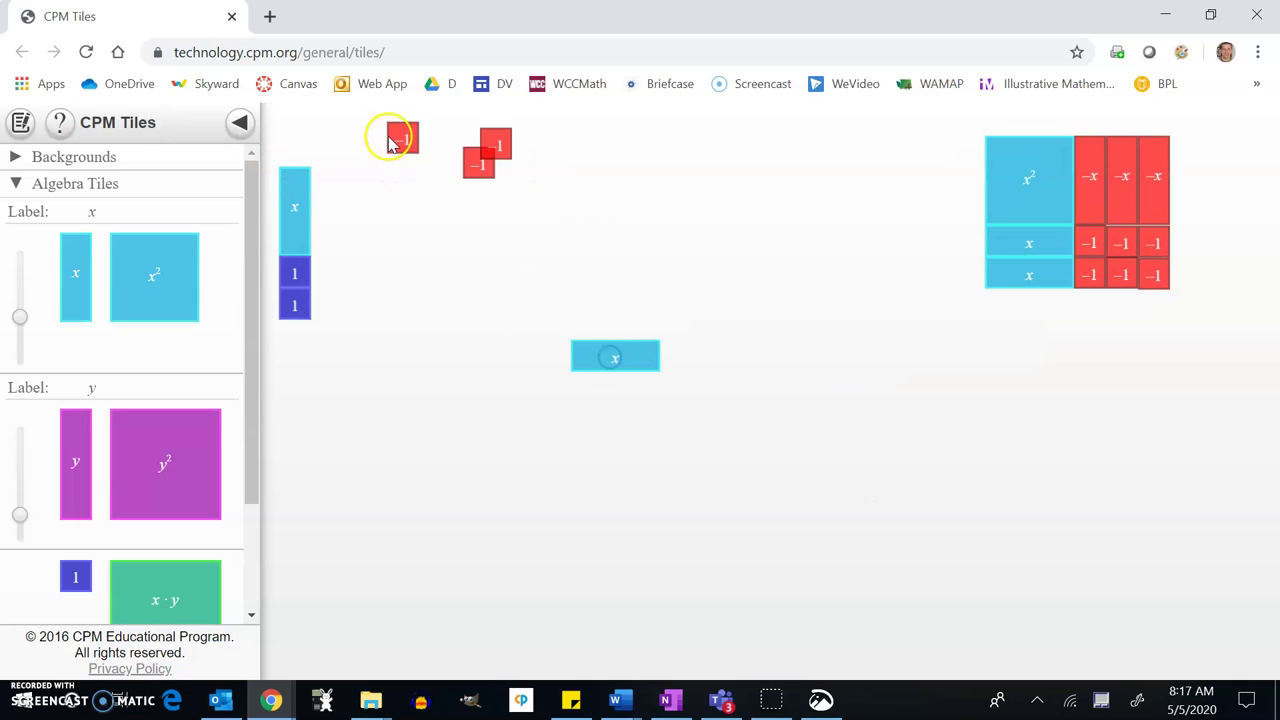
drag(386, 134, 677, 354)
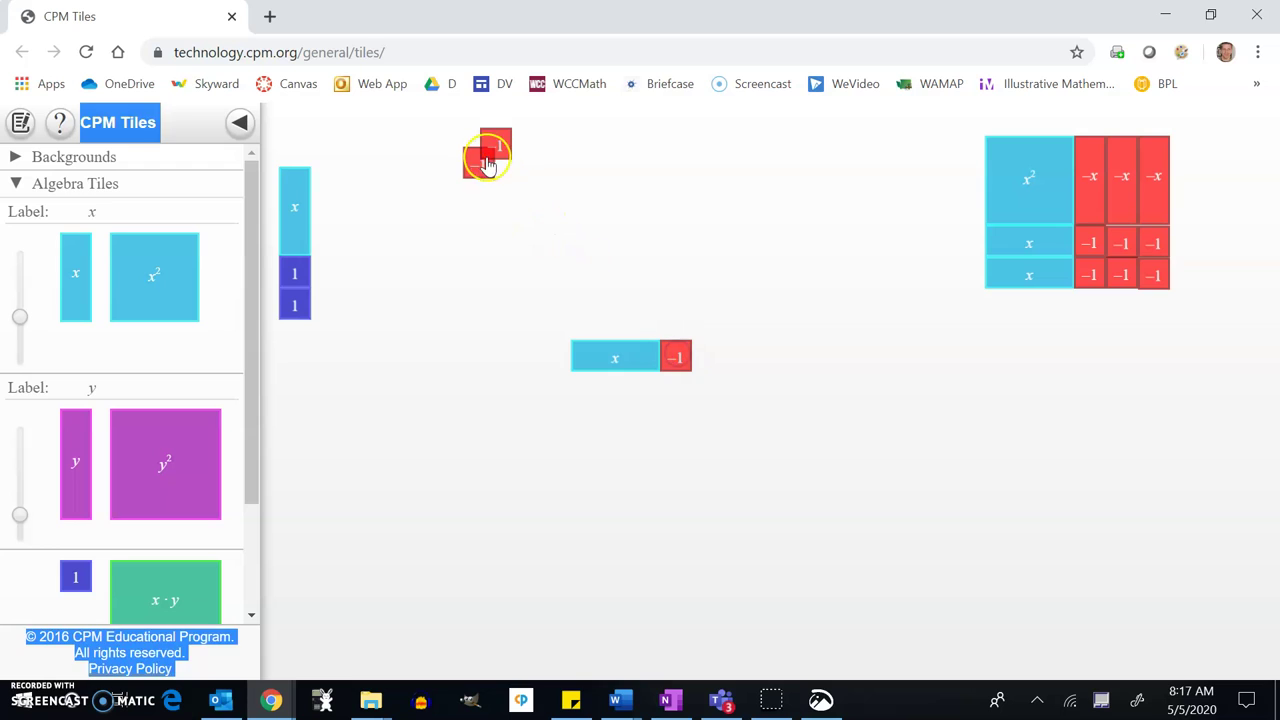
drag(488, 152, 706, 371)
double_click(700, 374)
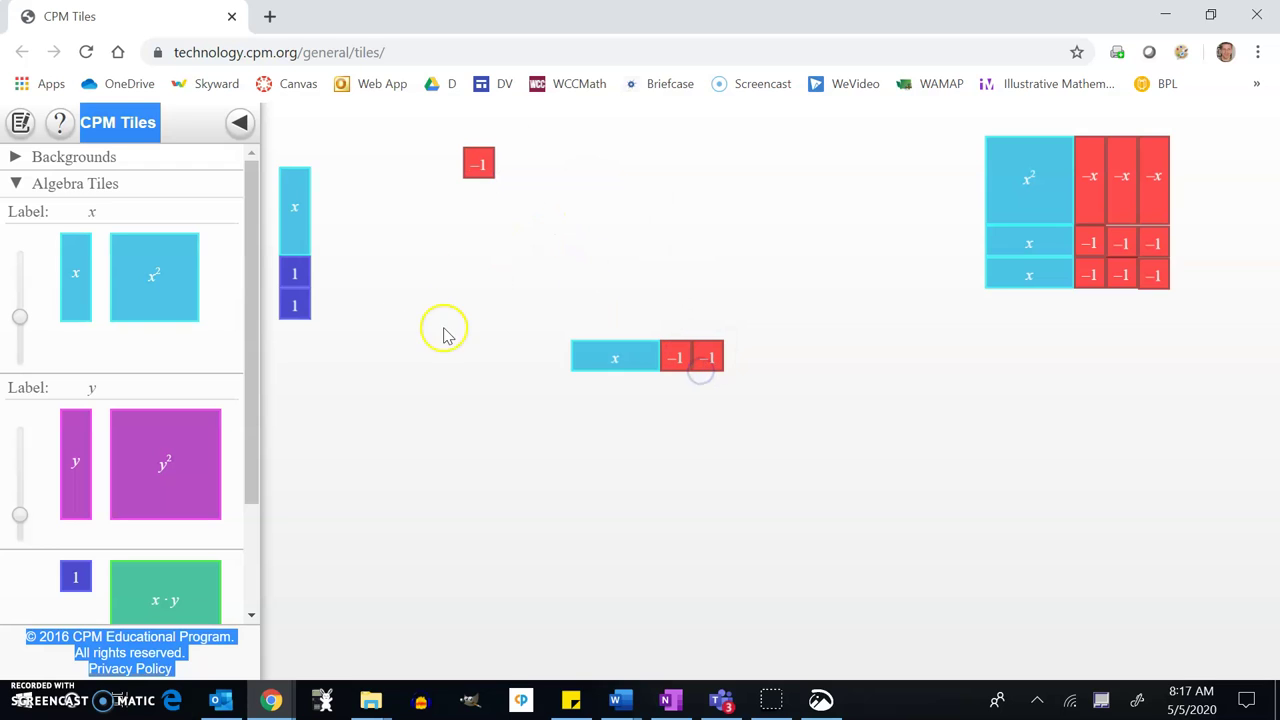
Step: Build the x+2 edge with a vertical x tile and two 1 tiles beneath it
drag(290, 230, 551, 437)
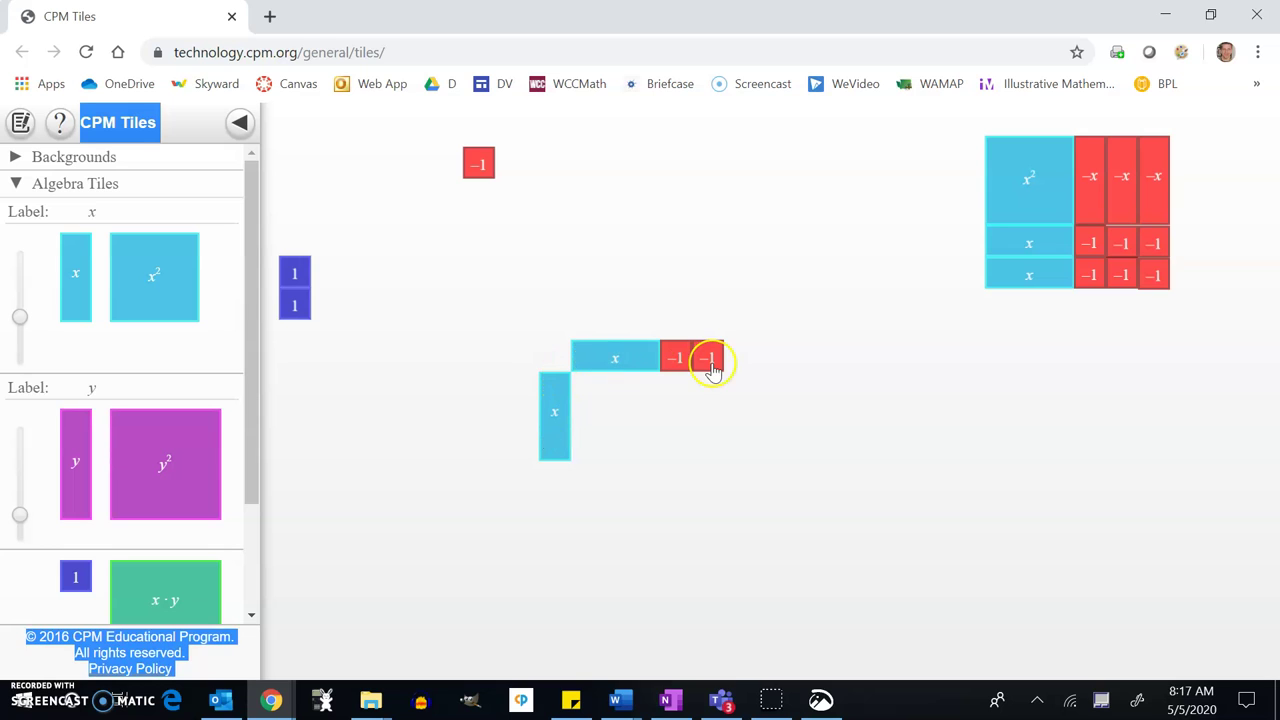
click(314, 286)
drag(337, 238, 555, 517)
Step: Fill the frame with x², two −x, two x and four −1 tiles from the old rectangle
click(643, 478)
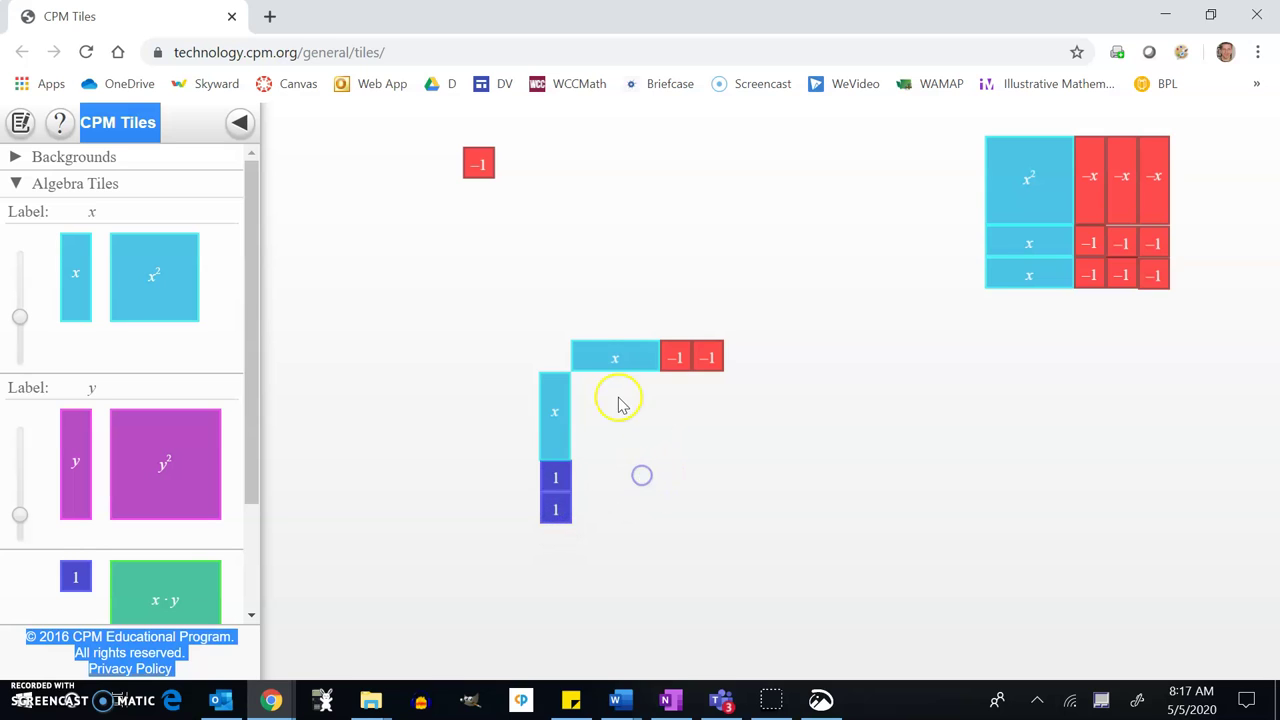
drag(1030, 185, 634, 416)
click(645, 408)
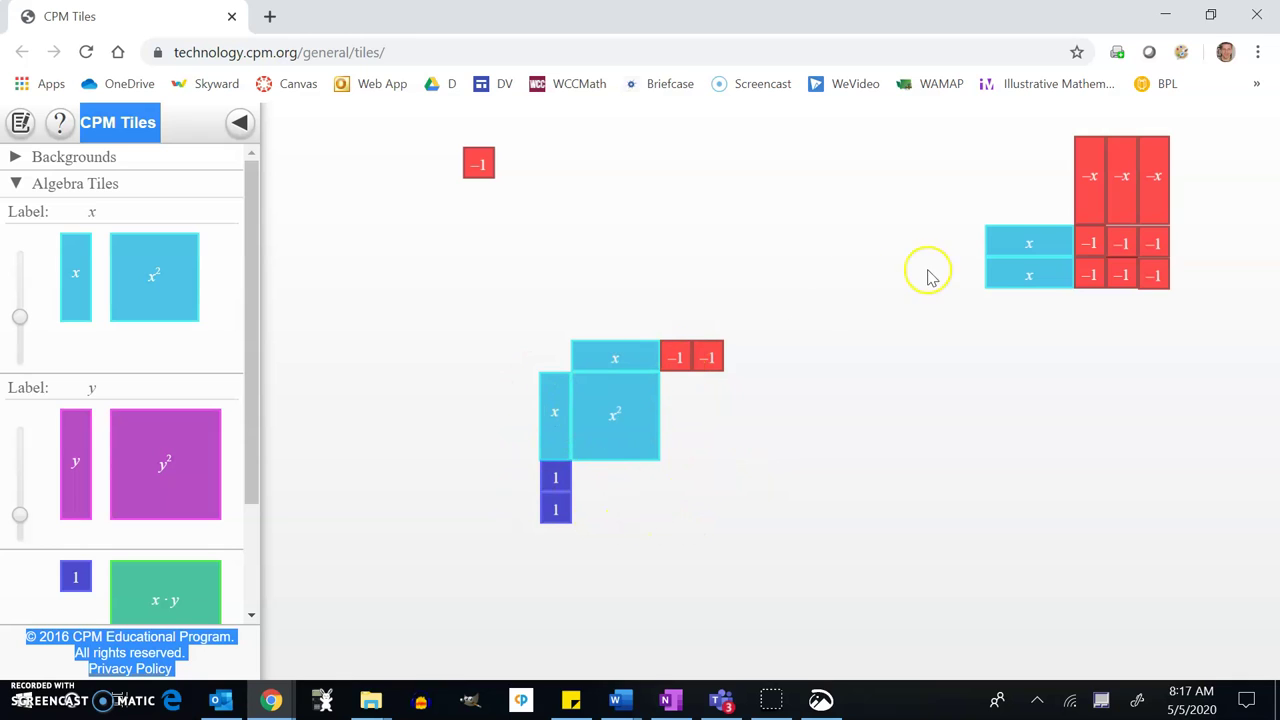
drag(1094, 194, 680, 435)
drag(1111, 206, 706, 436)
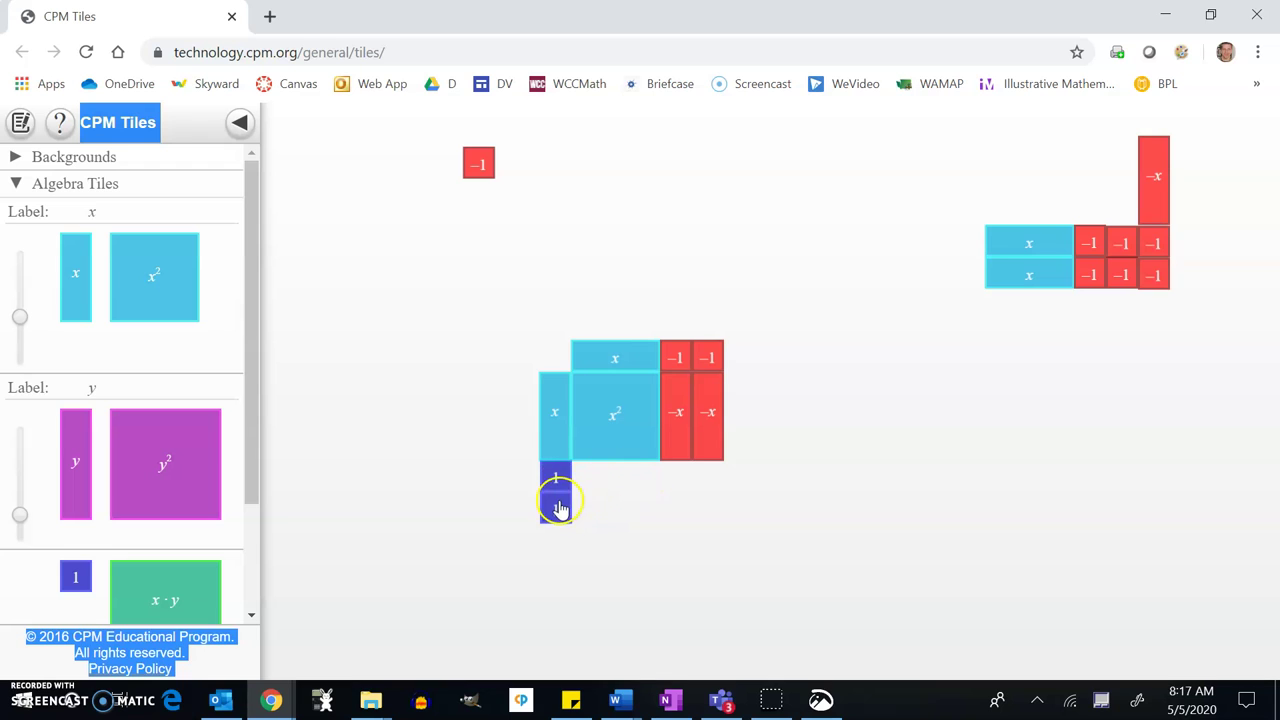
drag(974, 223, 1014, 317)
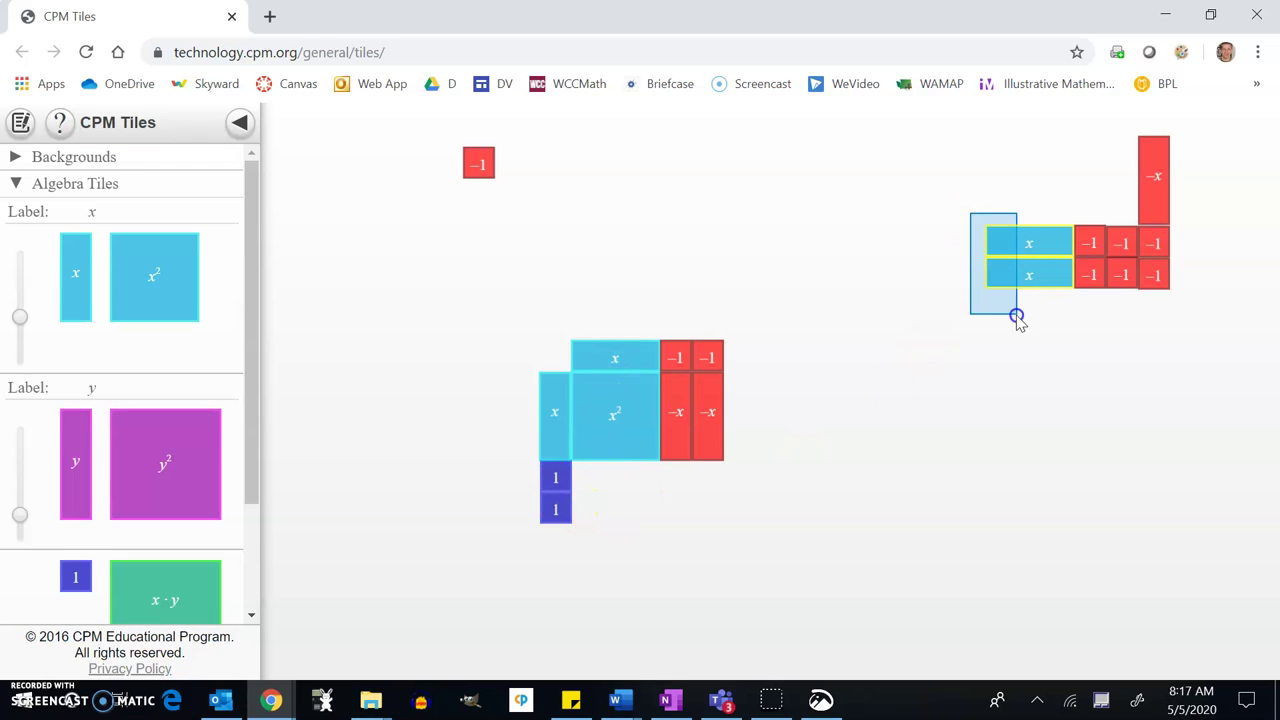
drag(1024, 268, 610, 504)
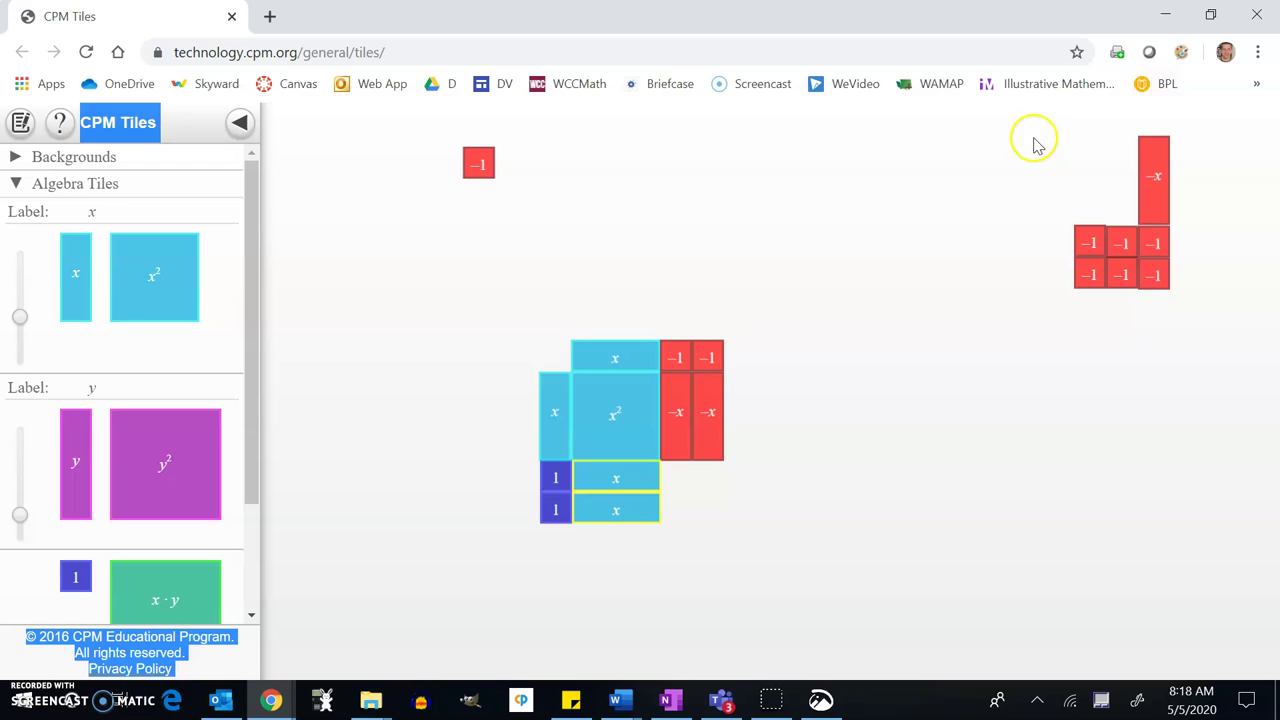
drag(1049, 206, 710, 510)
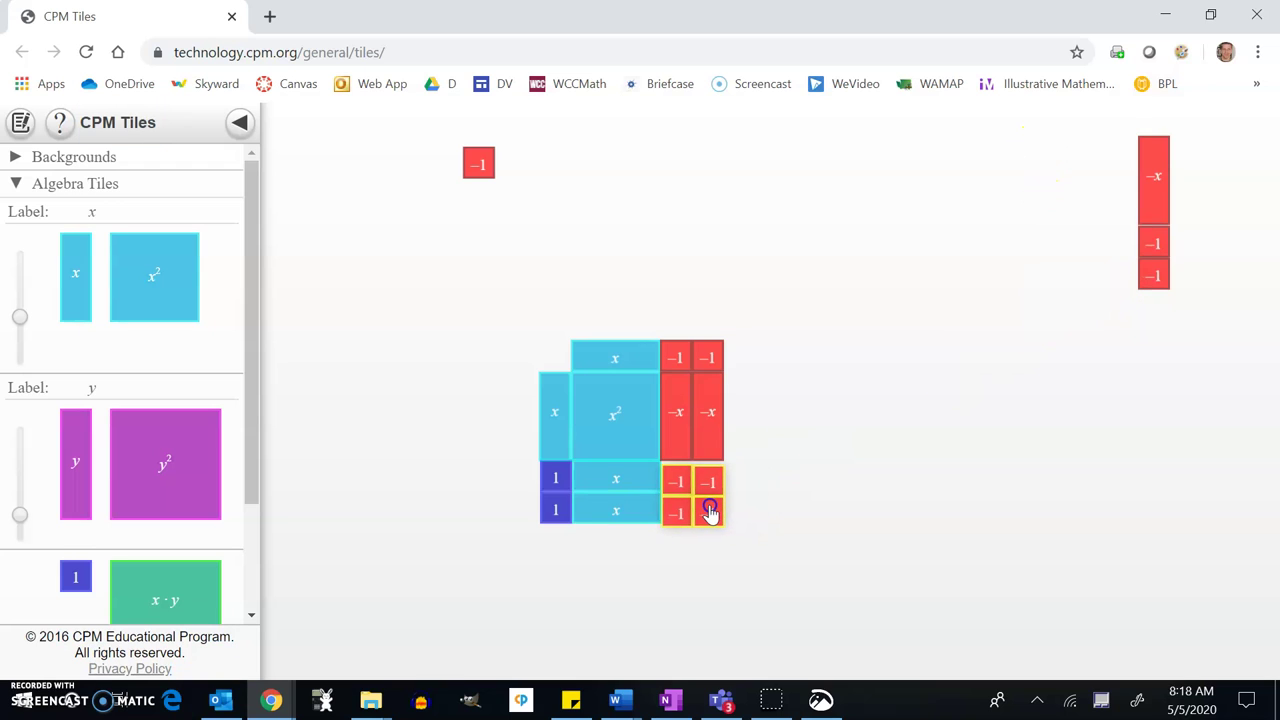
Step: Move the x−2 and x+2 edge tiles up and away from the filled rectangle
drag(622, 356, 459, 230)
drag(648, 322, 489, 271)
drag(484, 324, 400, 395)
drag(438, 271, 541, 233)
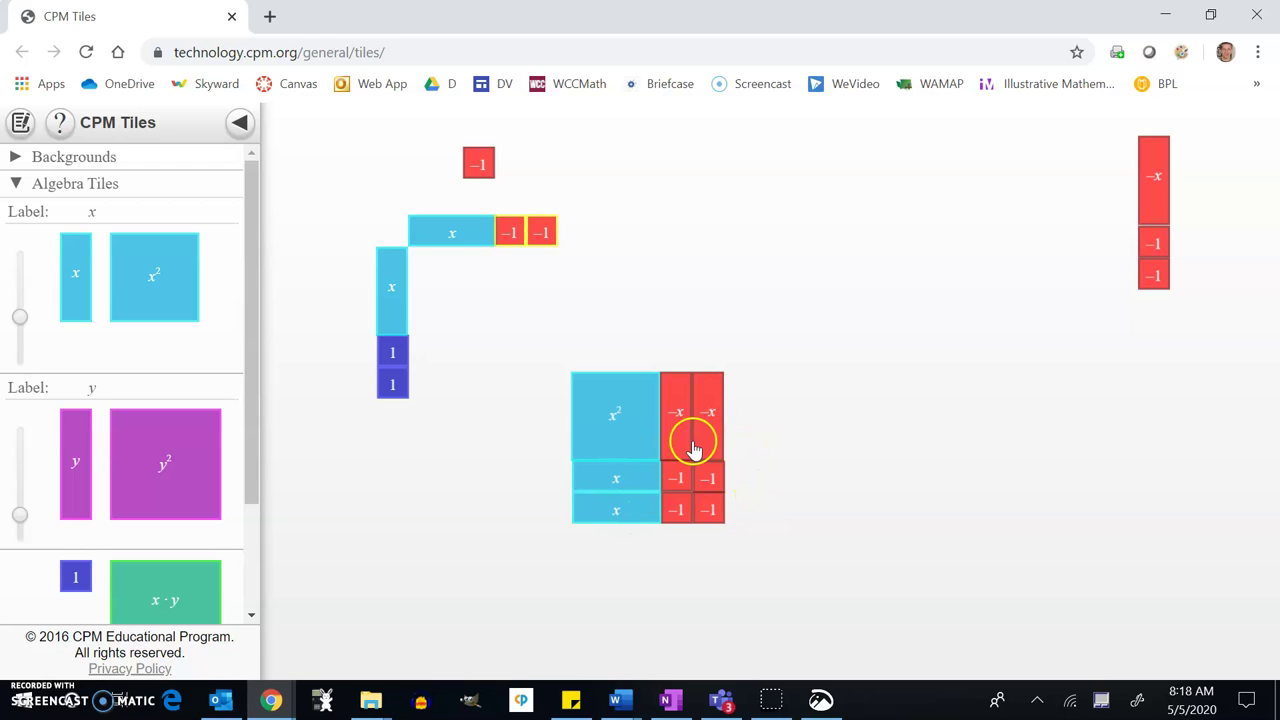
Step: Snip the (x−2)(x+2) tile rectangle and start labelling its top side with 2
mouse_move(816, 703)
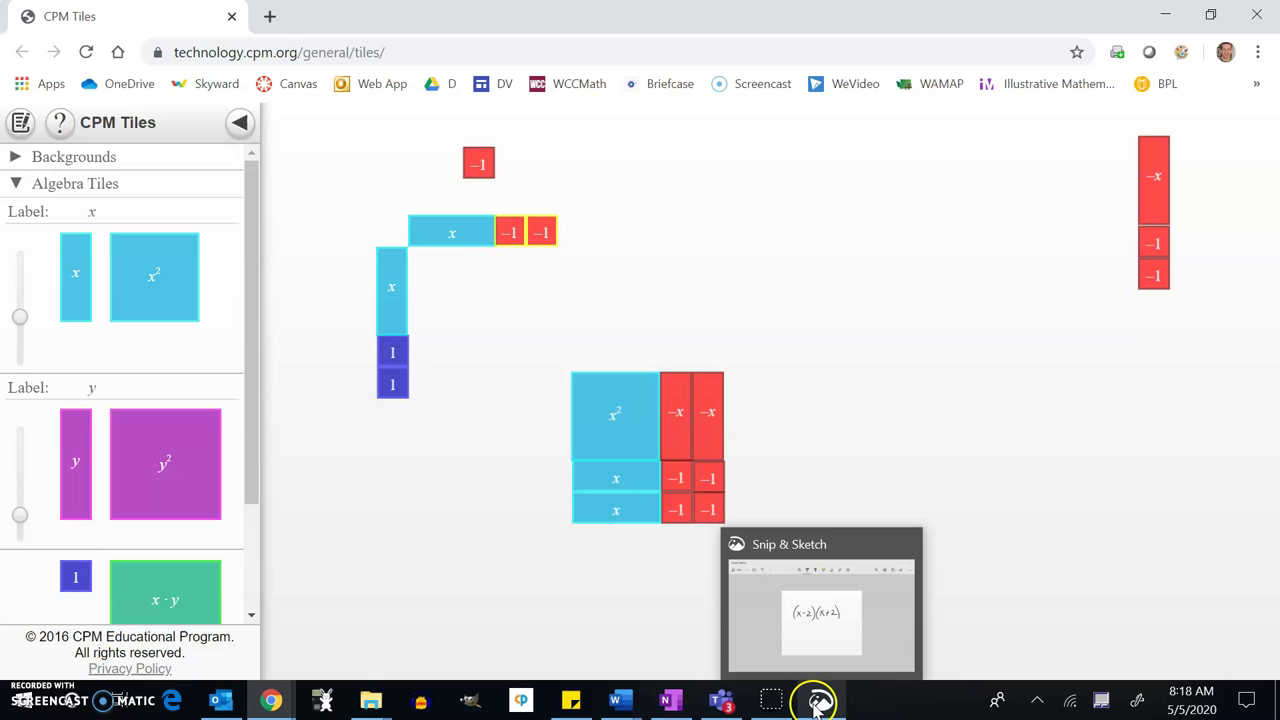
click(816, 703)
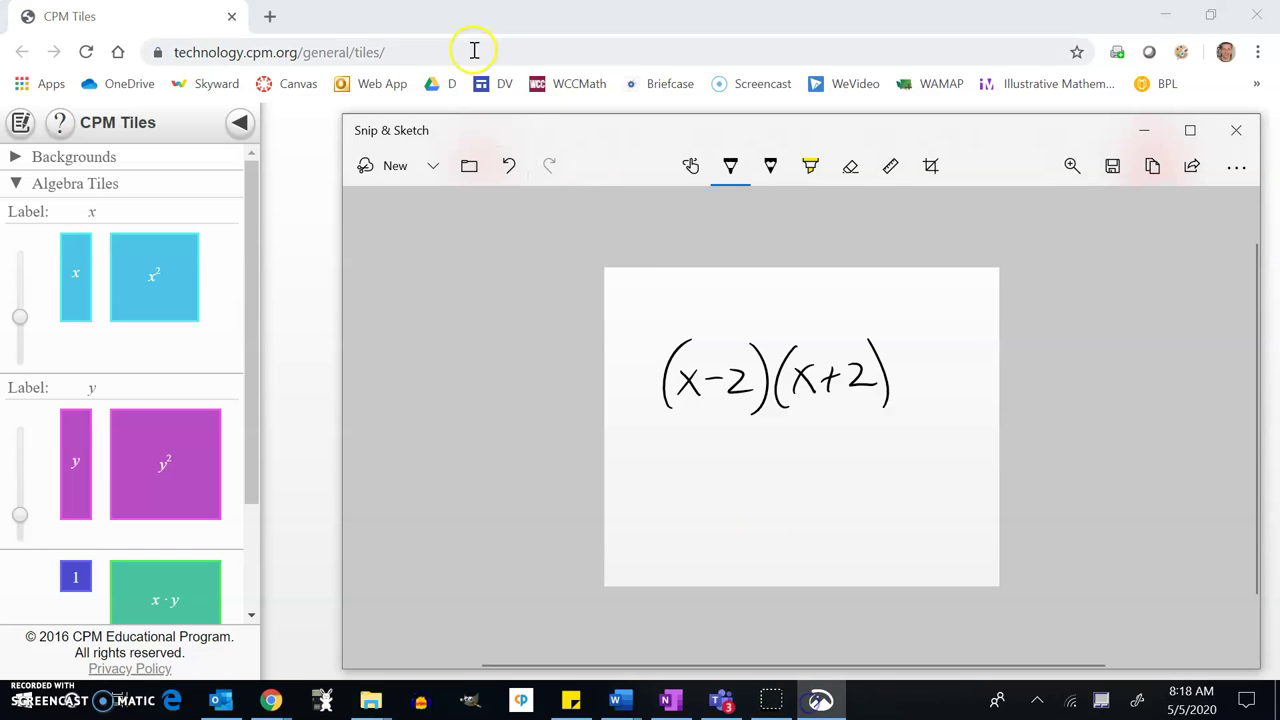
click(393, 166)
mouse_move(551, 334)
mouse_down()
mouse_move(757, 528)
mouse_move(843, 571)
mouse_up()
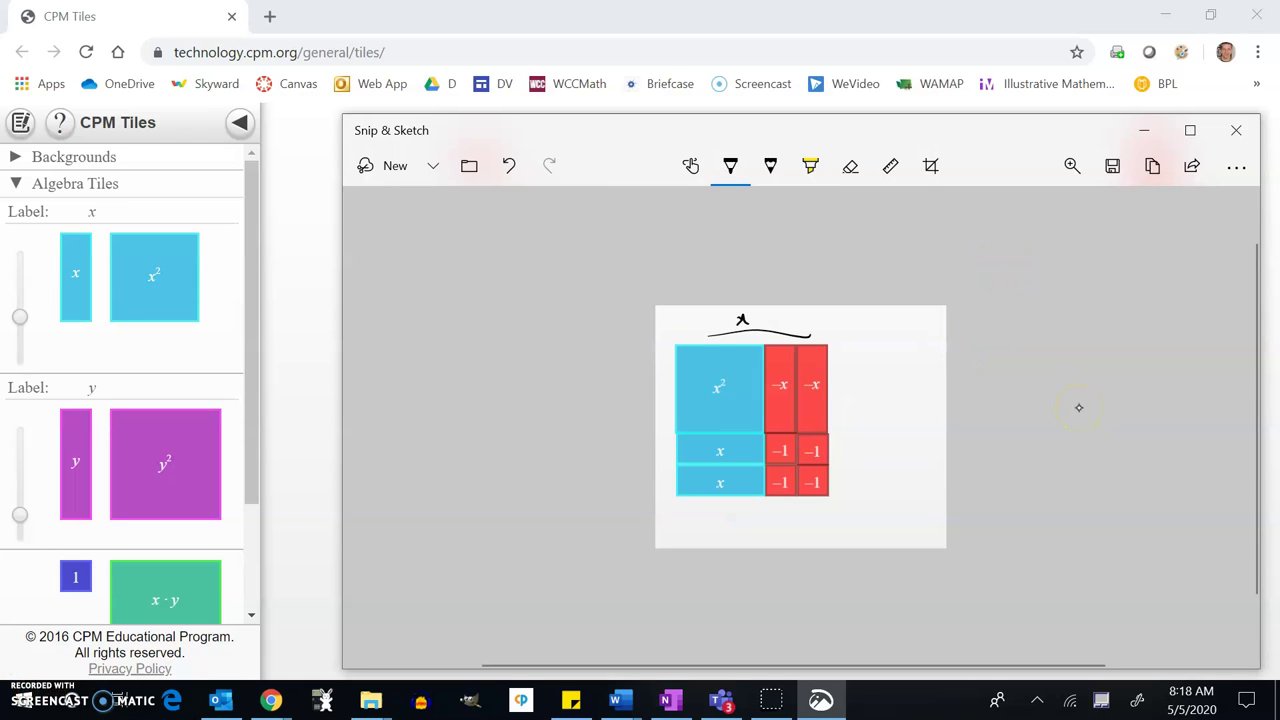
drag(797, 317, 817, 327)
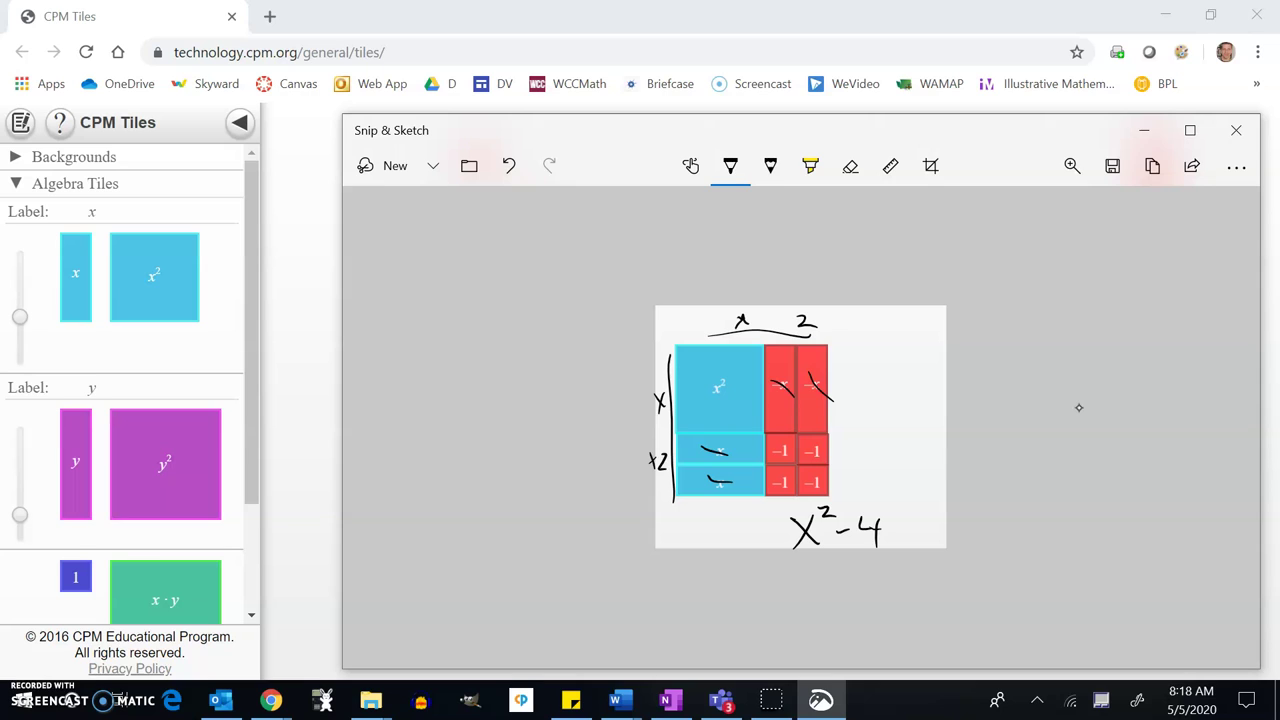
click(1208, 400)
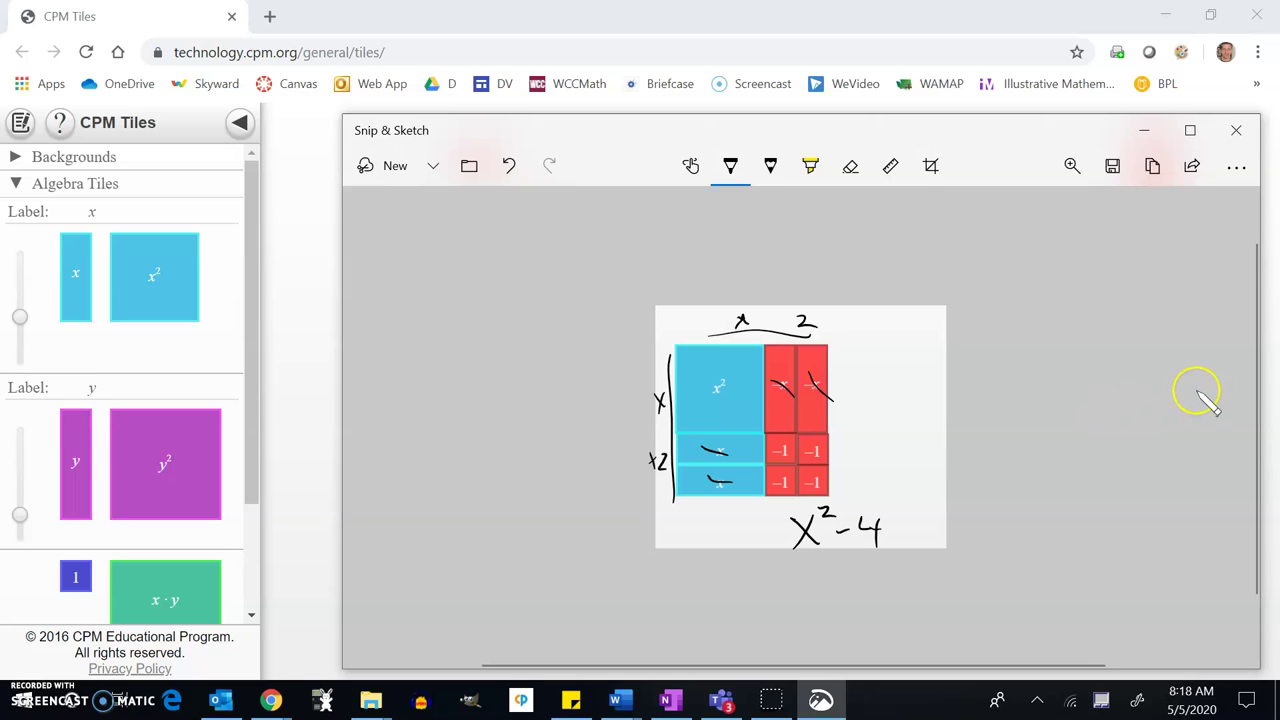
Step: Close the annotated snip and move the finished tile rectangle aside
click(1234, 131)
mouse_move(543, 334)
mouse_down()
mouse_move(646, 520)
mouse_move(669, 528)
mouse_move(957, 305)
mouse_move(979, 302)
mouse_up()
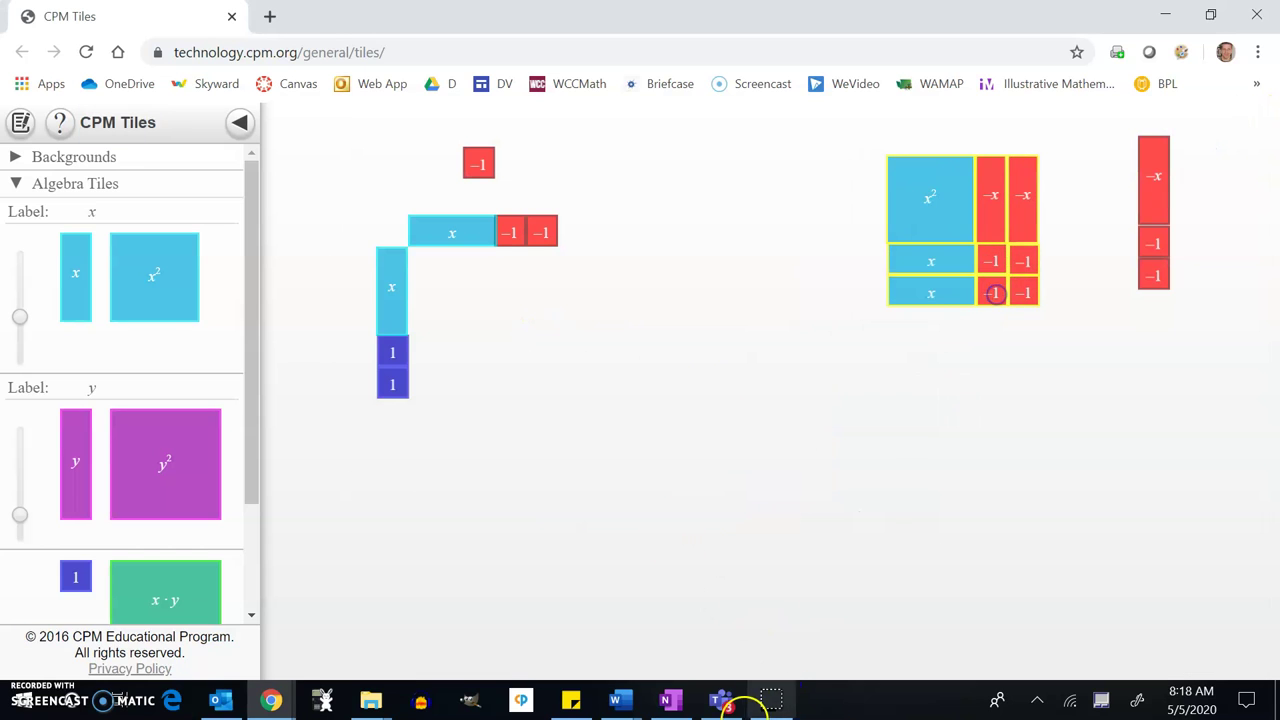
click(771, 700)
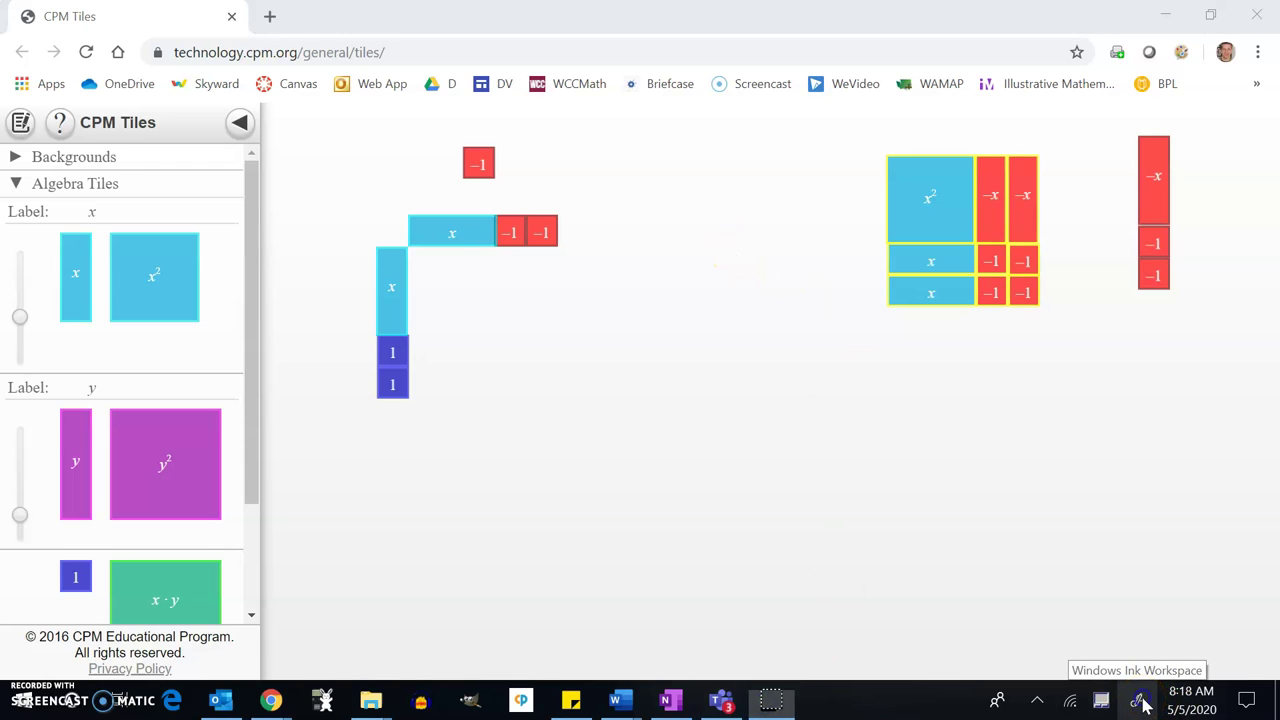
Step: Capture the screen through Windows Ink, crop to a blank white area, and write (2x+1)(x−2)
click(1143, 703)
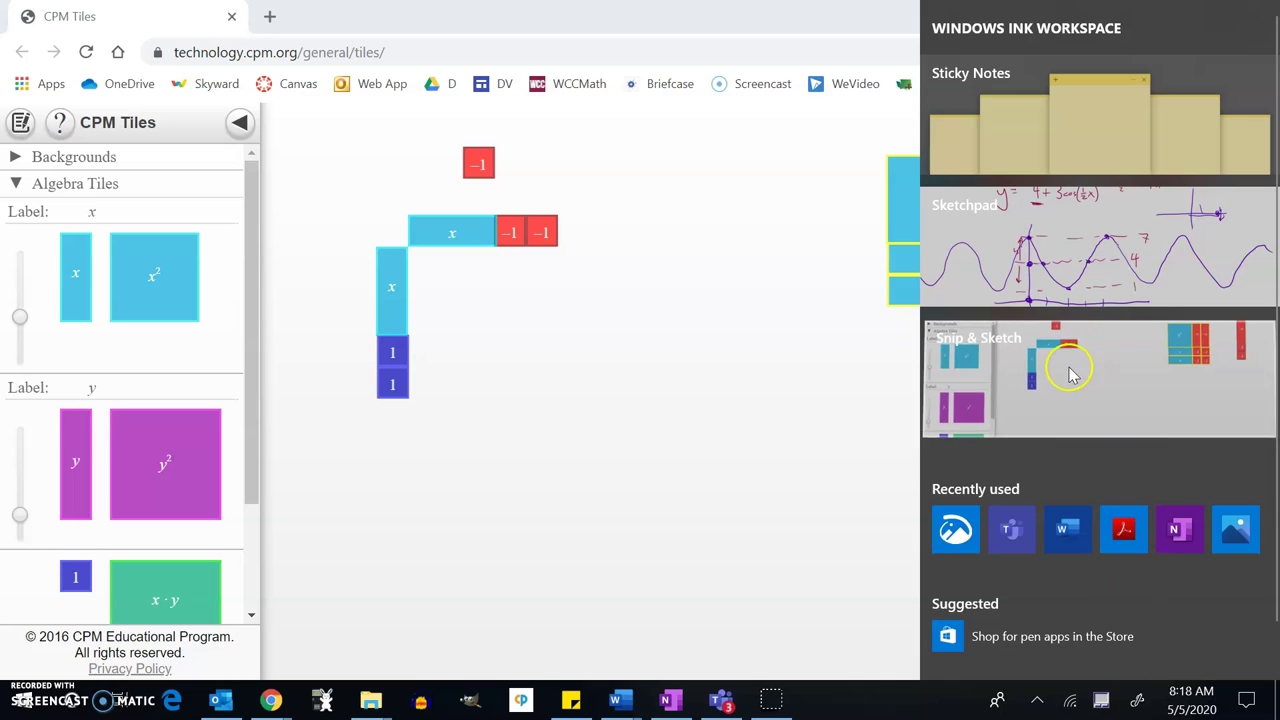
click(1070, 373)
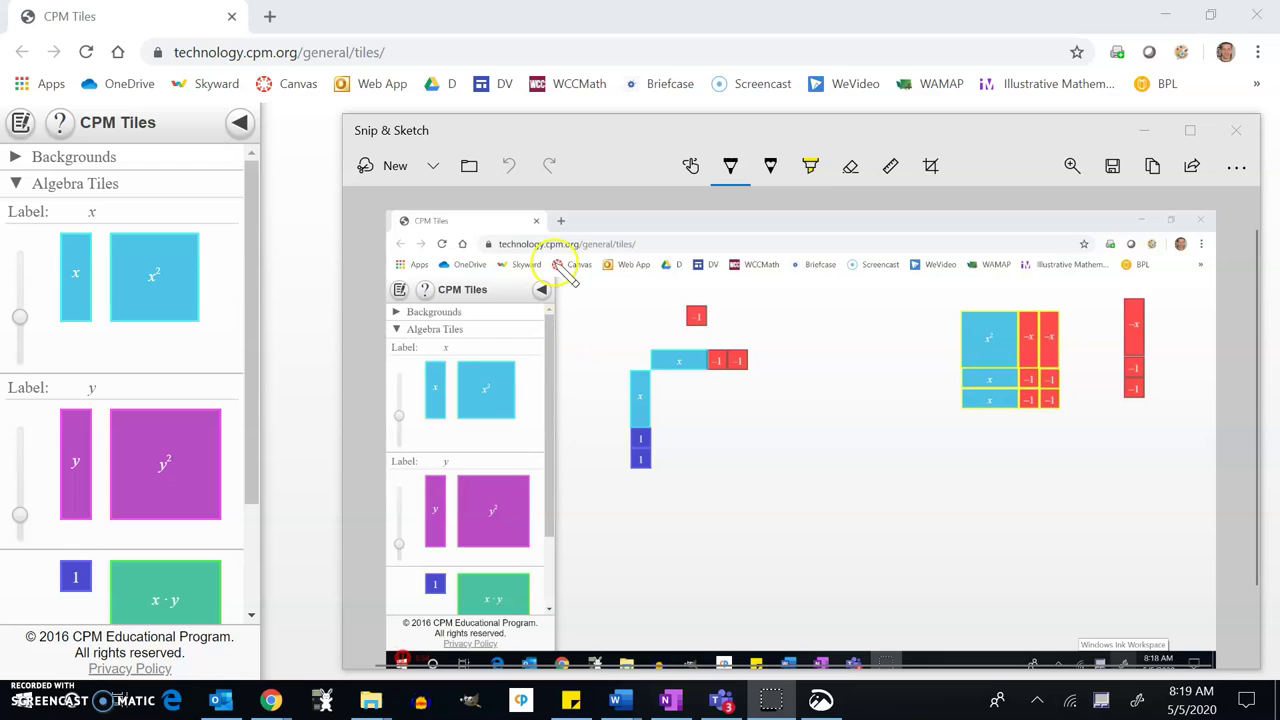
click(930, 165)
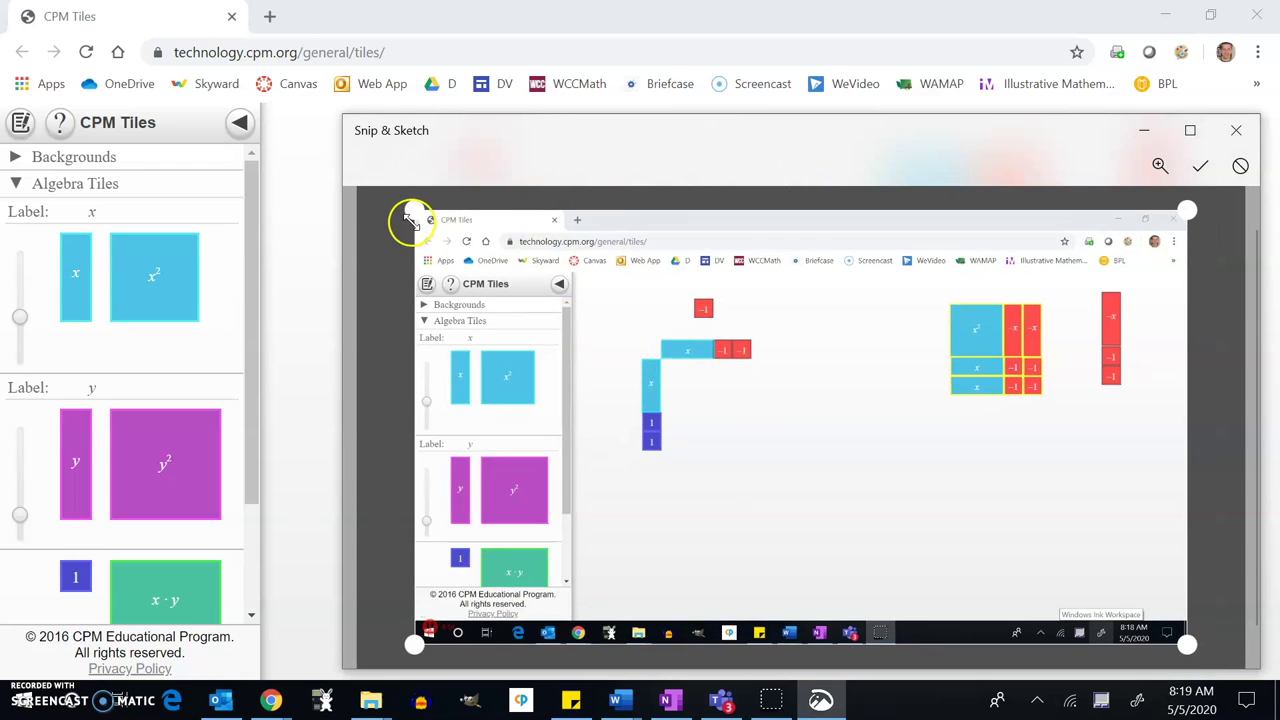
drag(416, 214, 738, 428)
drag(1180, 634, 969, 552)
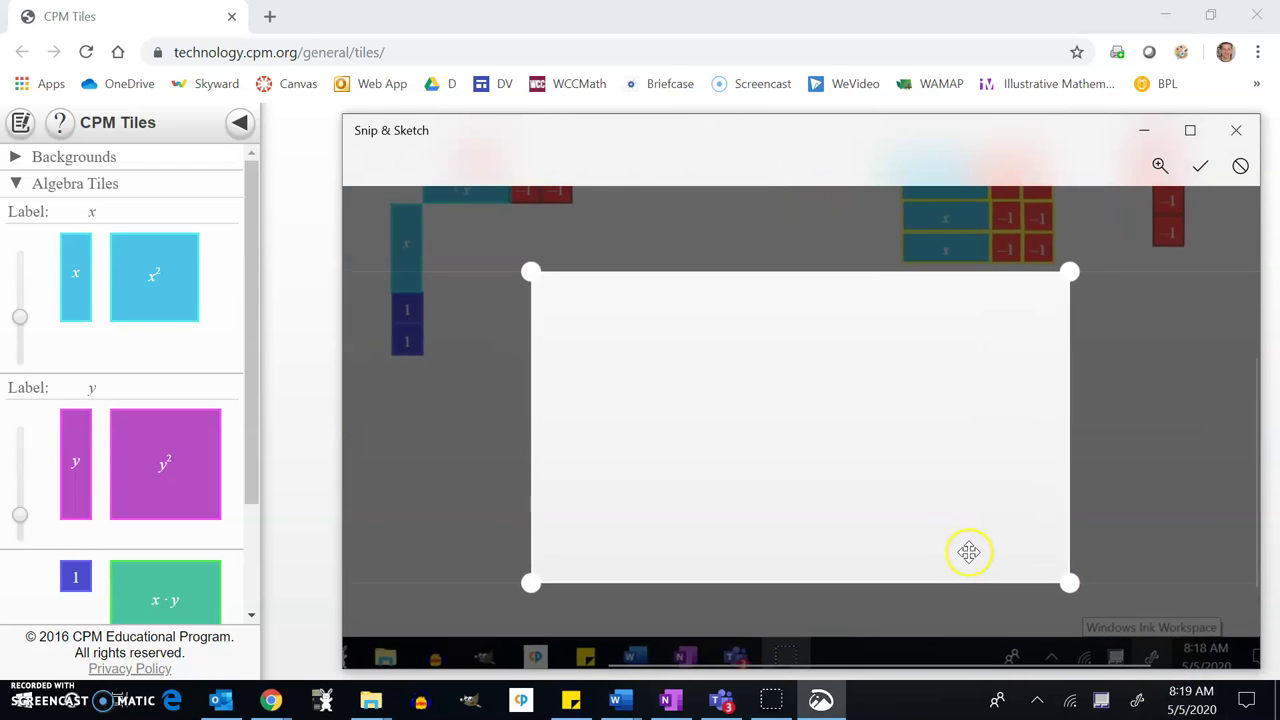
click(1198, 165)
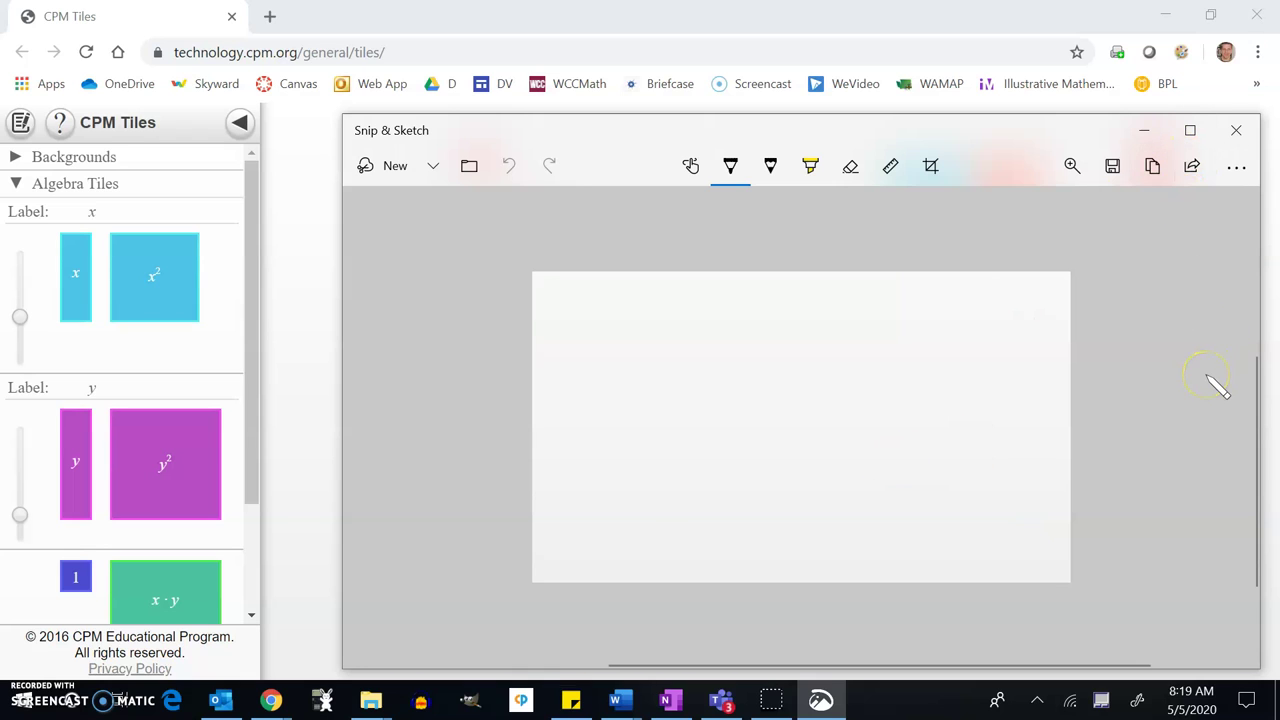
mouse_move(645, 362)
mouse_down()
mouse_move(627, 424)
mouse_move(668, 412)
mouse_up()
drag(667, 392, 653, 413)
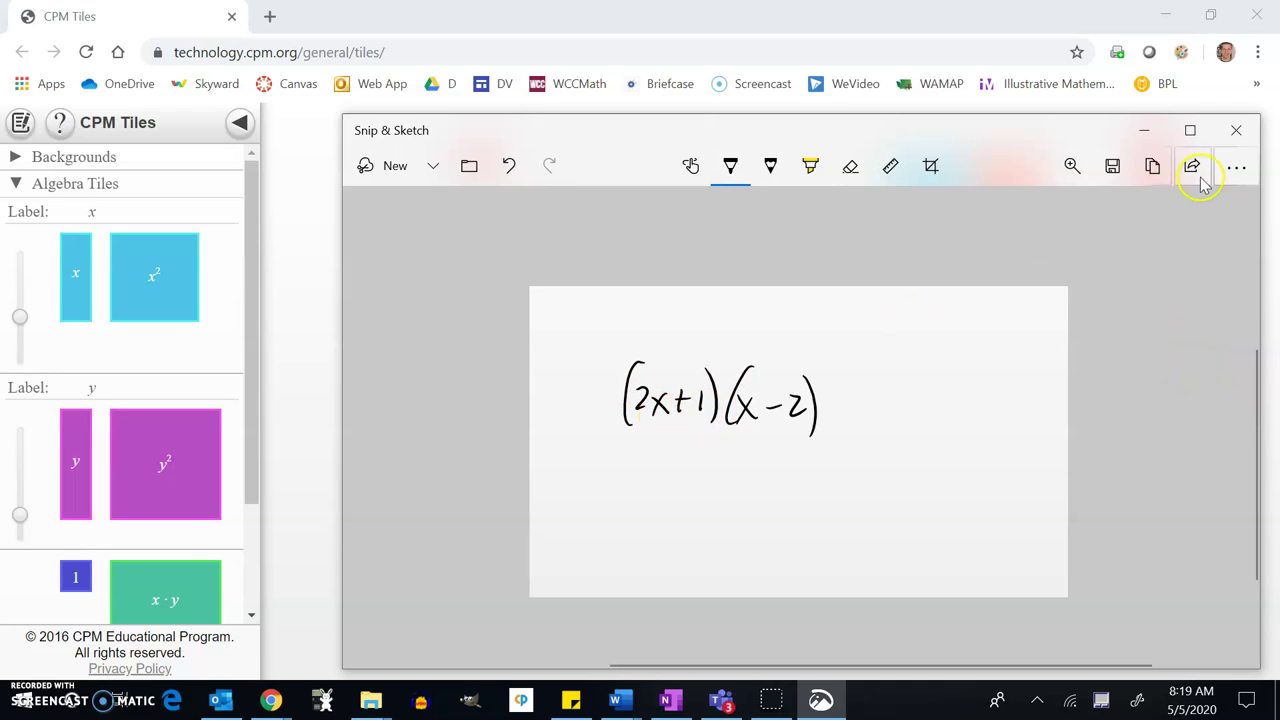
Step: Lay two x tiles and a 1 tile in a row across the top
click(1143, 130)
drag(498, 232, 740, 420)
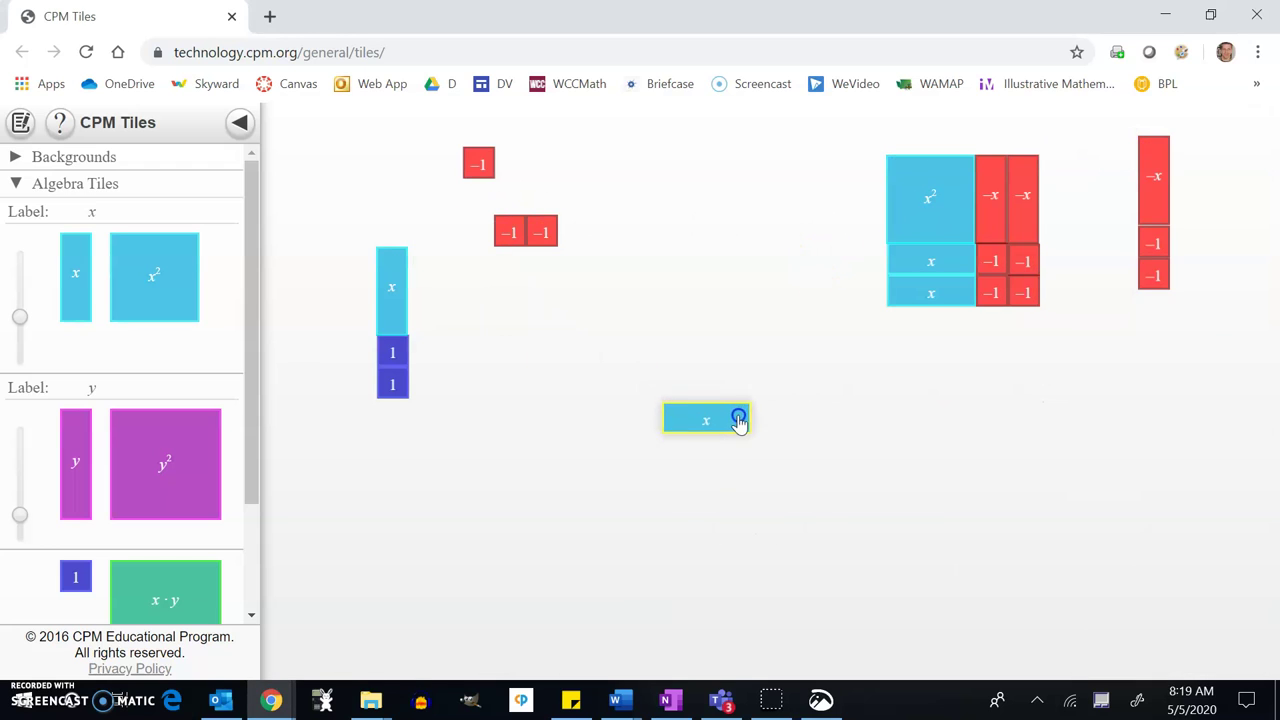
drag(909, 289, 777, 420)
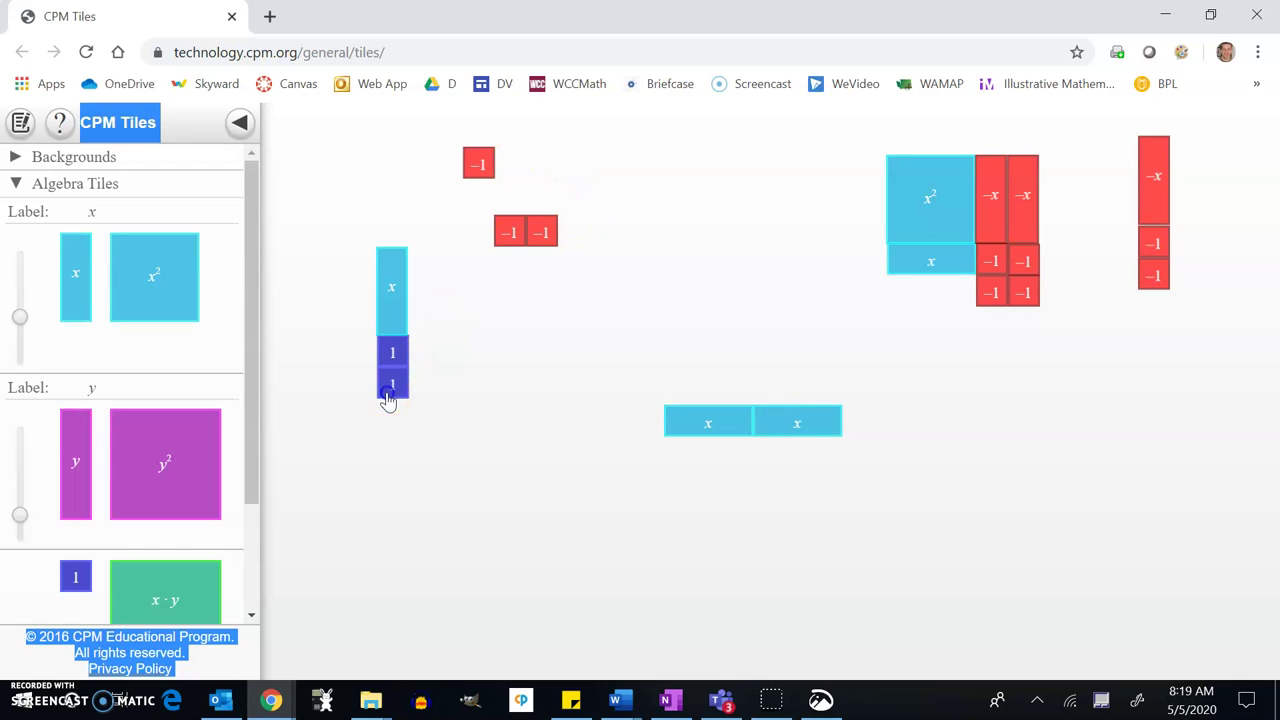
drag(392, 388, 858, 437)
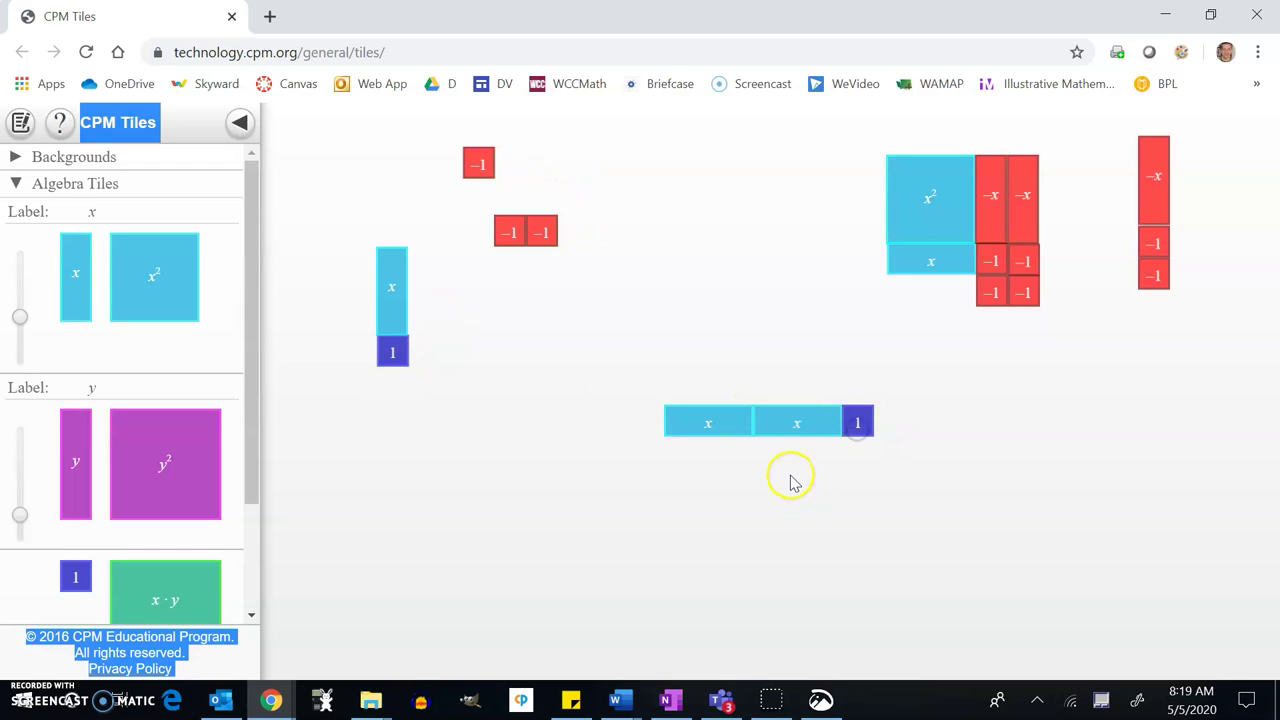
Step: Place an x and two −1 tiles down the left side, with an x² at the corner
drag(405, 289, 660, 482)
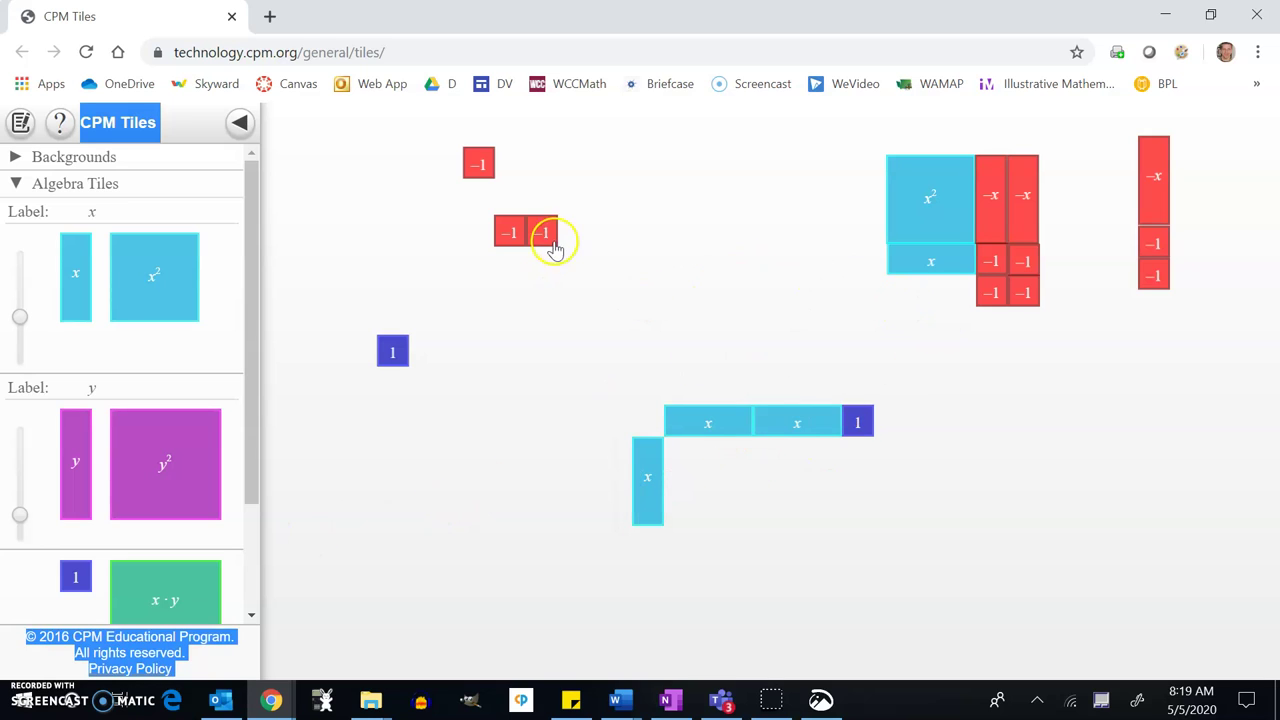
drag(549, 240, 532, 281)
drag(550, 211, 638, 573)
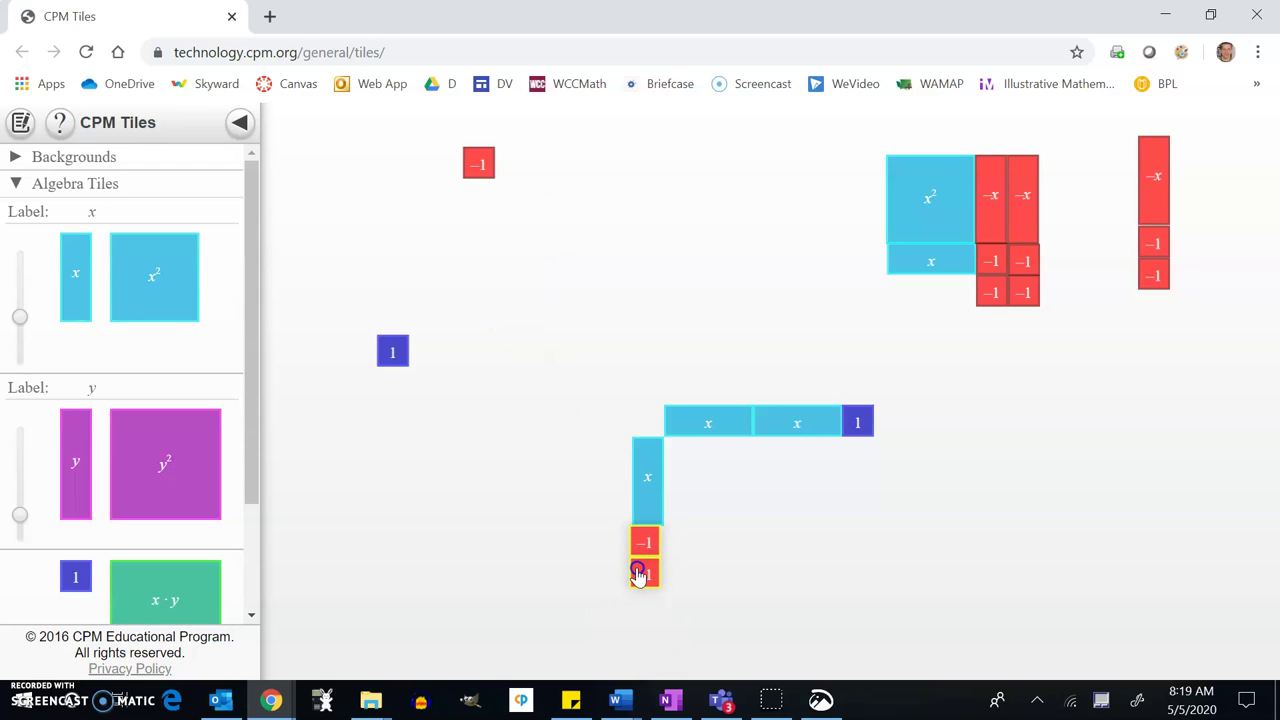
drag(916, 190, 702, 478)
Step: Snap two x² tiles into the corner and add a positive x tile beside them
double_click(702, 478)
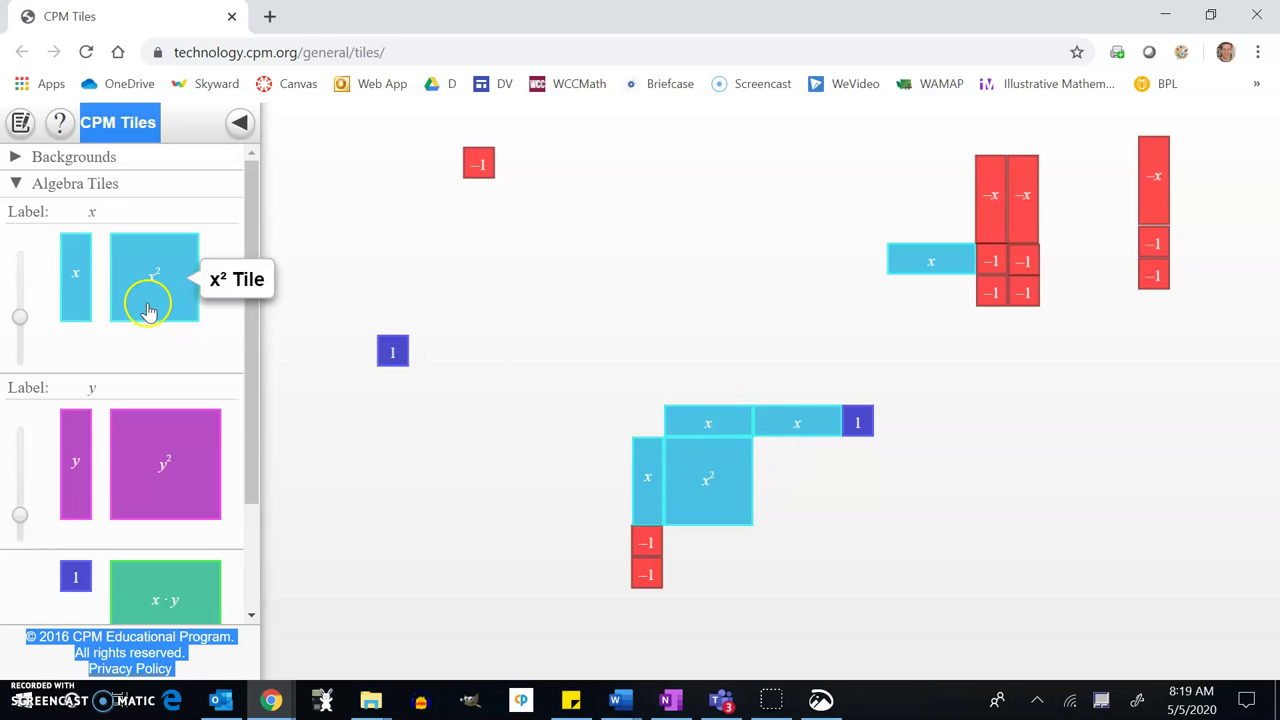
drag(168, 270, 791, 514)
double_click(791, 508)
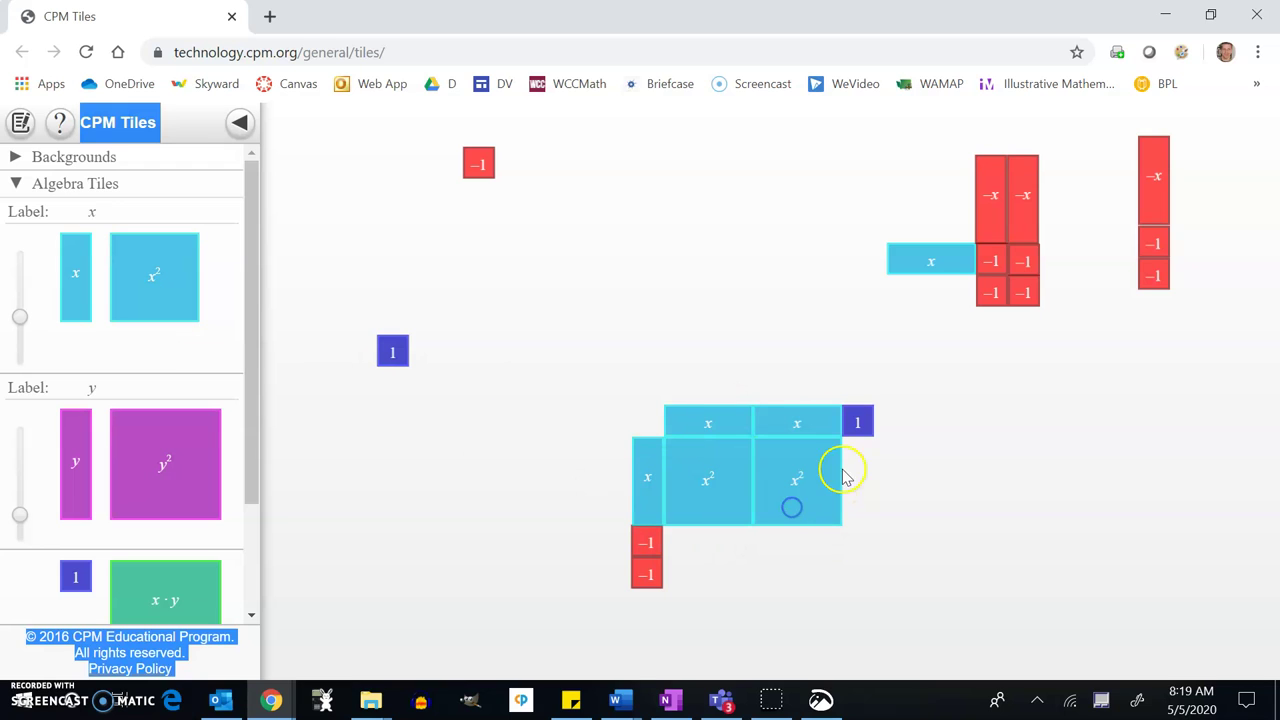
click(938, 263)
double_click(912, 272)
click(912, 272)
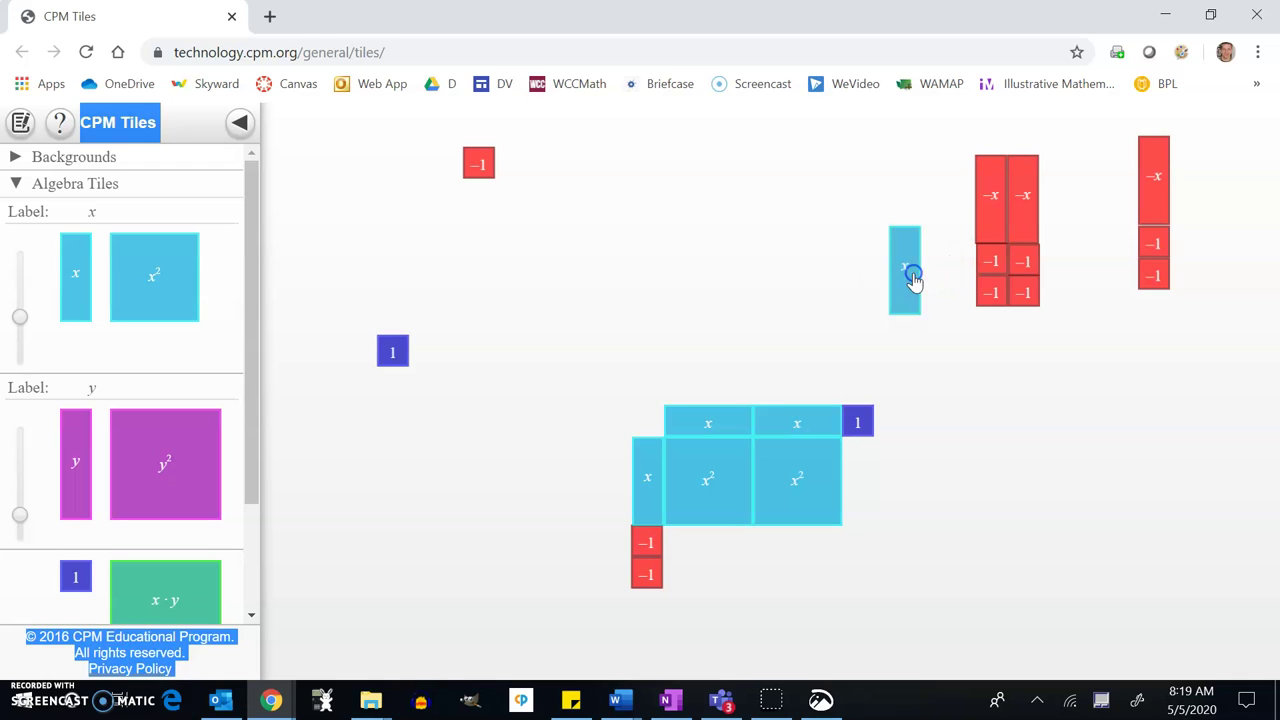
drag(912, 272, 863, 489)
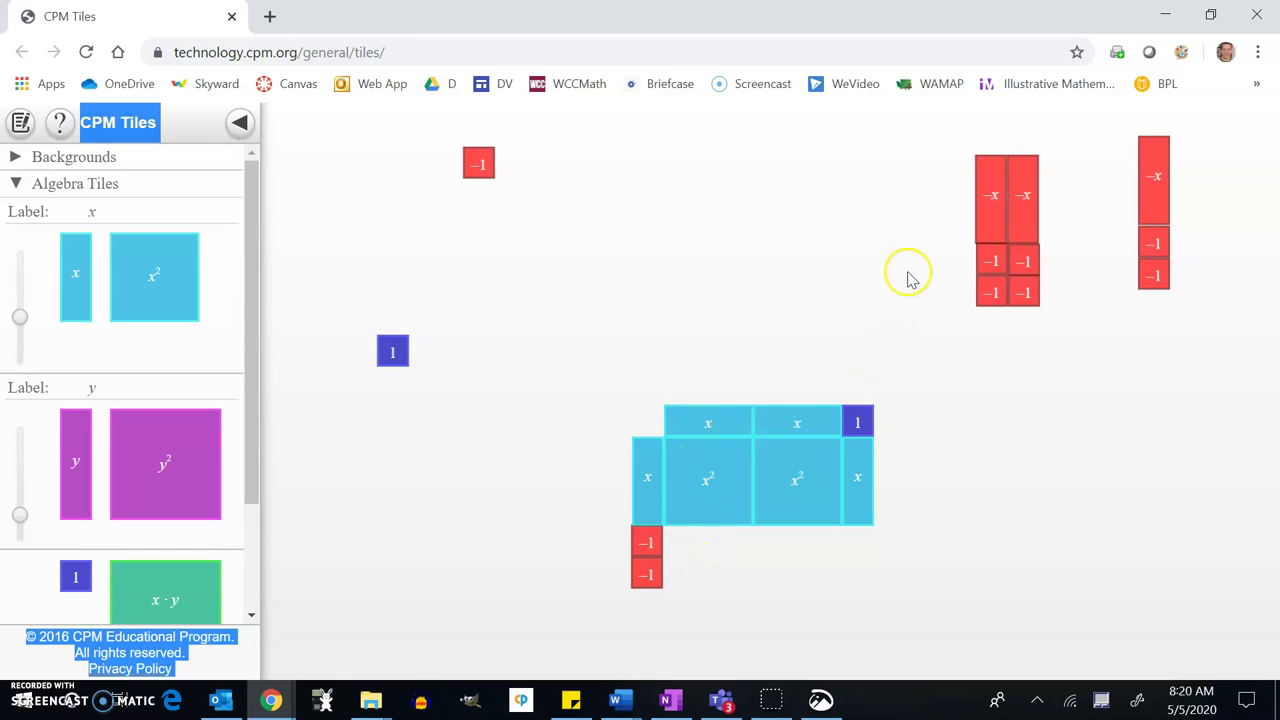
Step: Fill the −x rows with four horizontal −x tiles beside the −1 edge tiles
drag(943, 218, 776, 347)
double_click(752, 340)
double_click(729, 343)
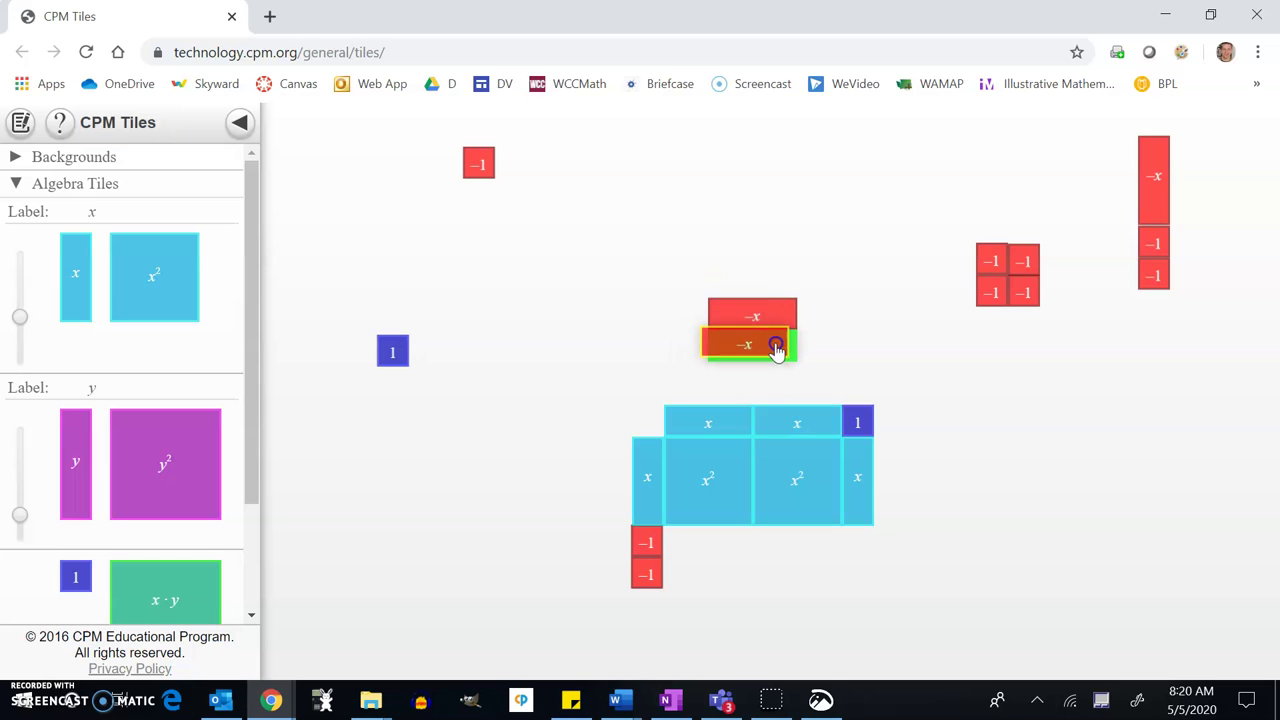
drag(706, 226, 810, 366)
drag(765, 341, 728, 563)
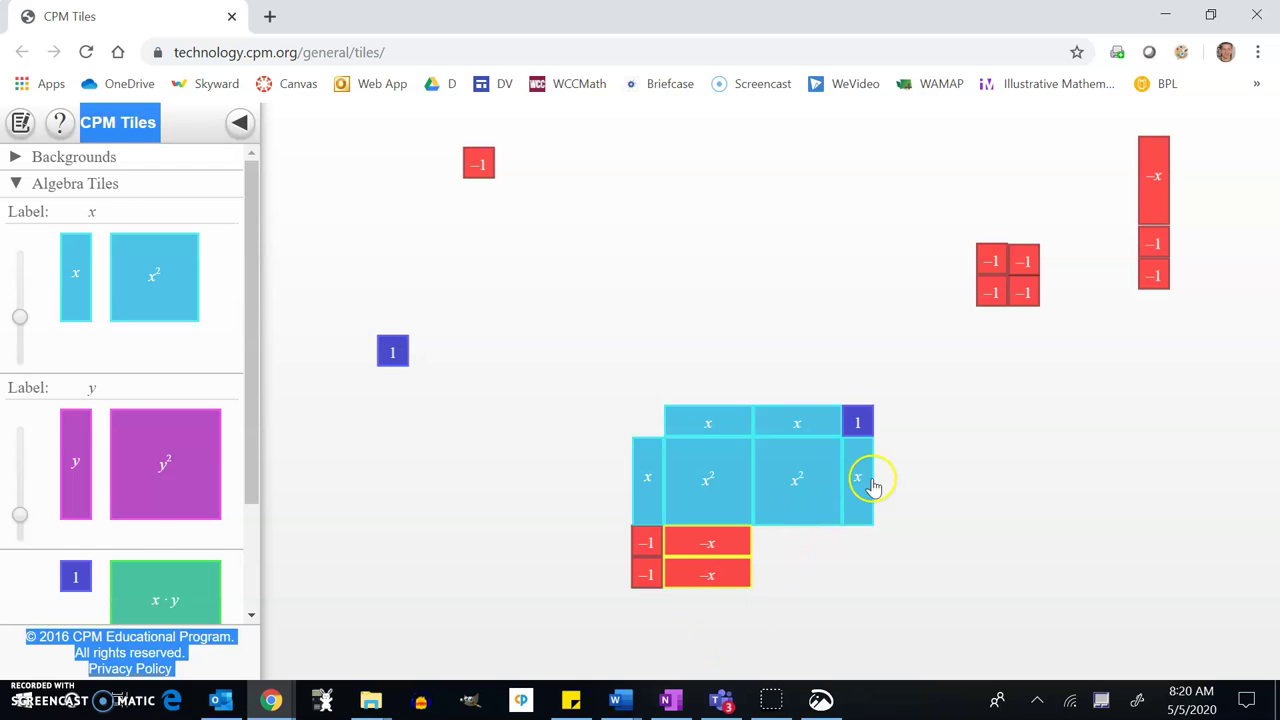
drag(60, 305, 808, 545)
click(680, 317)
drag(1140, 162, 795, 588)
click(1073, 449)
double_click(794, 586)
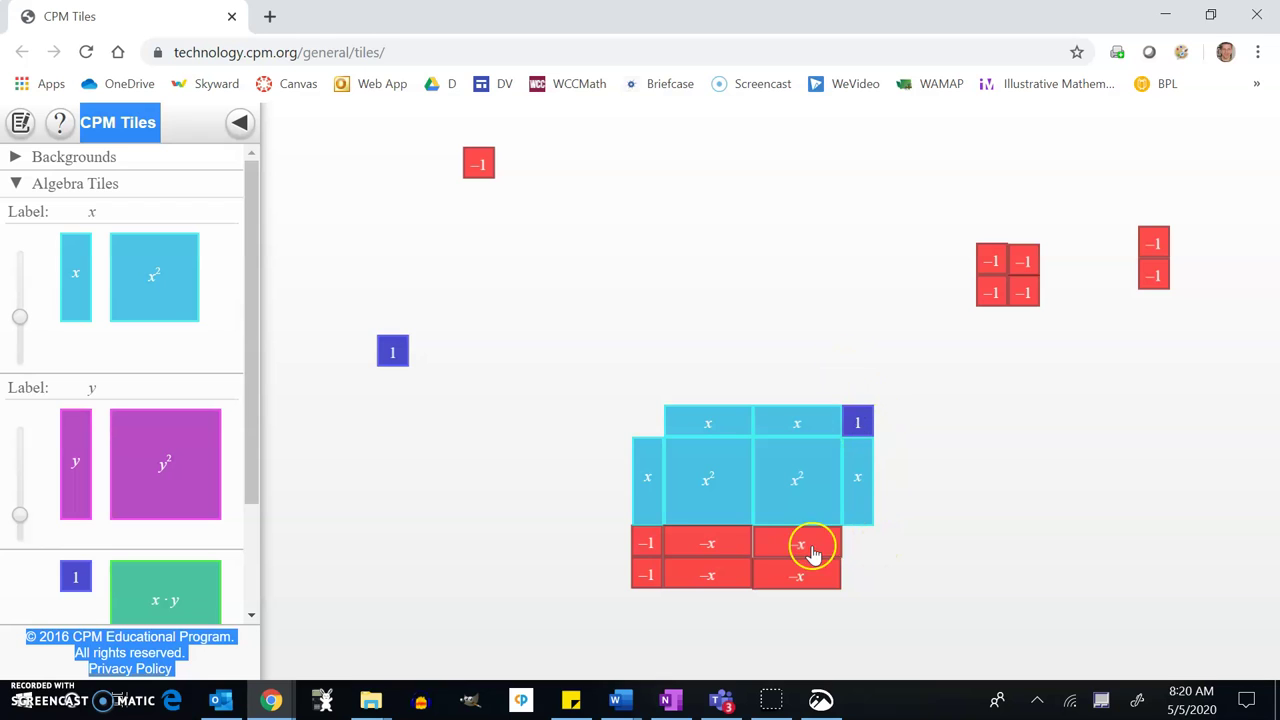
Step: Put two −1 tiles in the bottom-right corner and pull the edge row and column away
drag(945, 232, 863, 566)
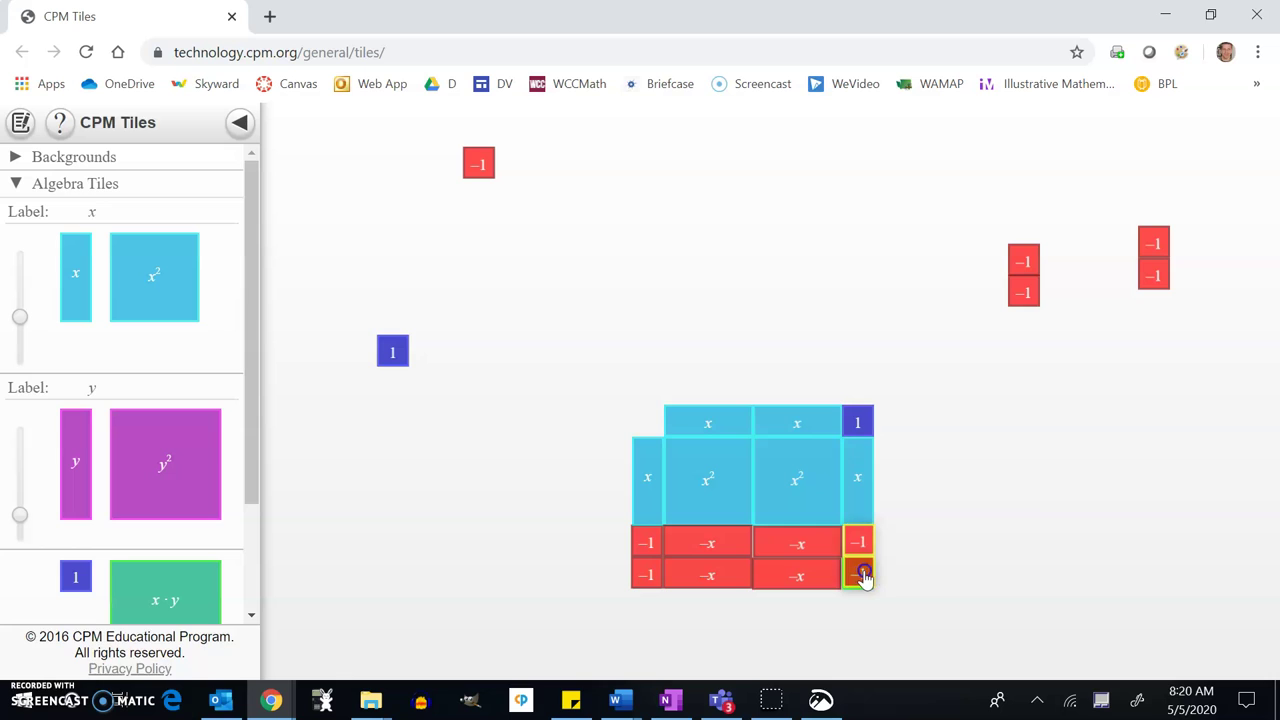
drag(668, 368, 874, 423)
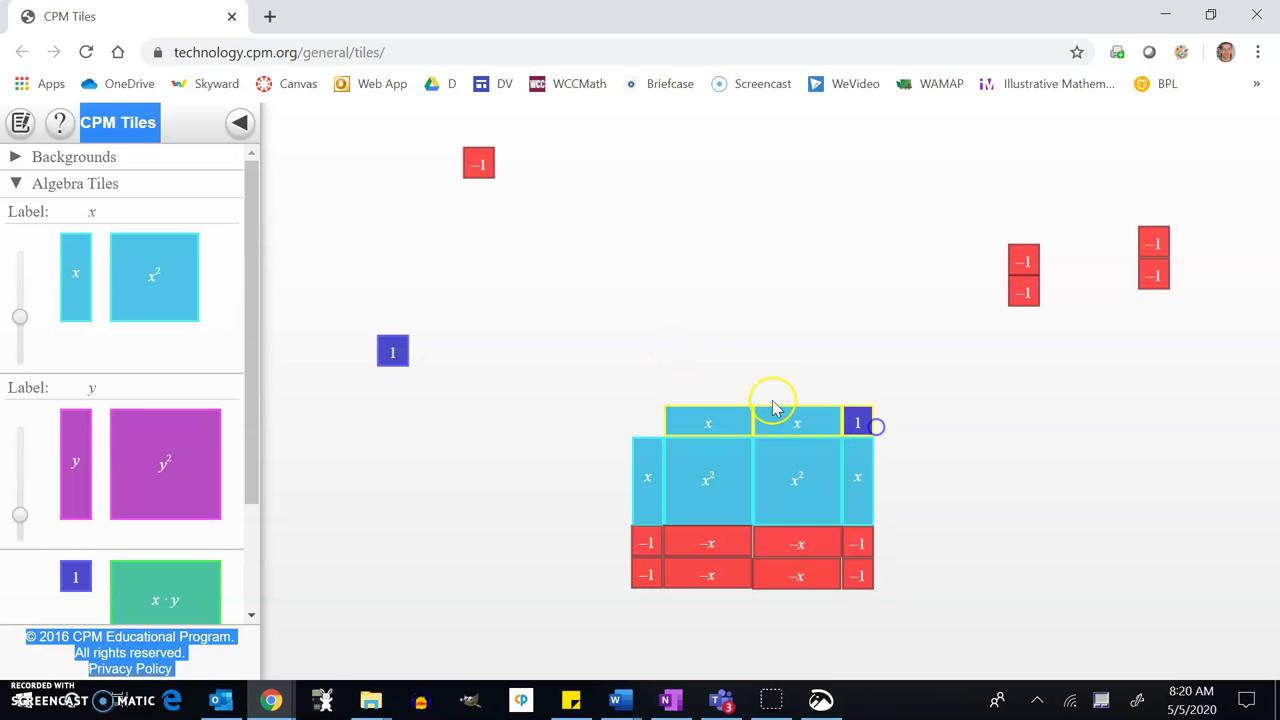
drag(772, 405, 709, 232)
drag(602, 428, 575, 393)
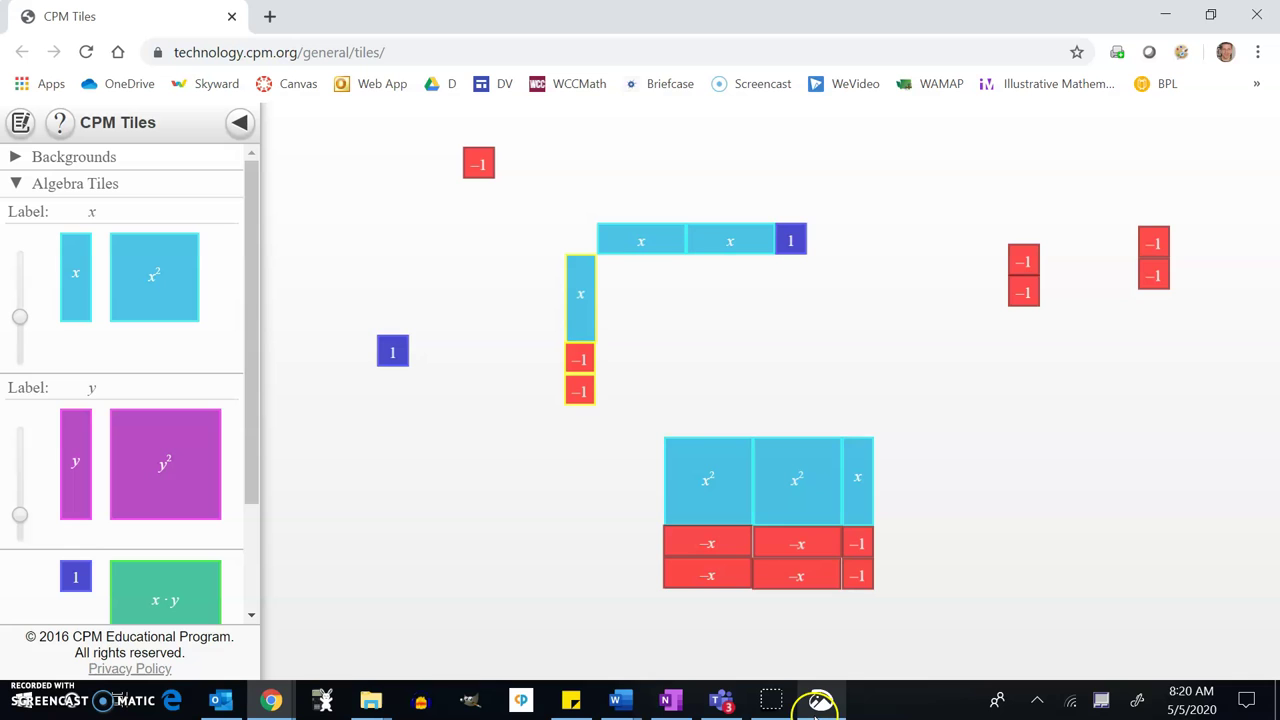
Step: Snip the finished (2x+1)(x−2) tile rectangle and label its top side 2x
click(820, 700)
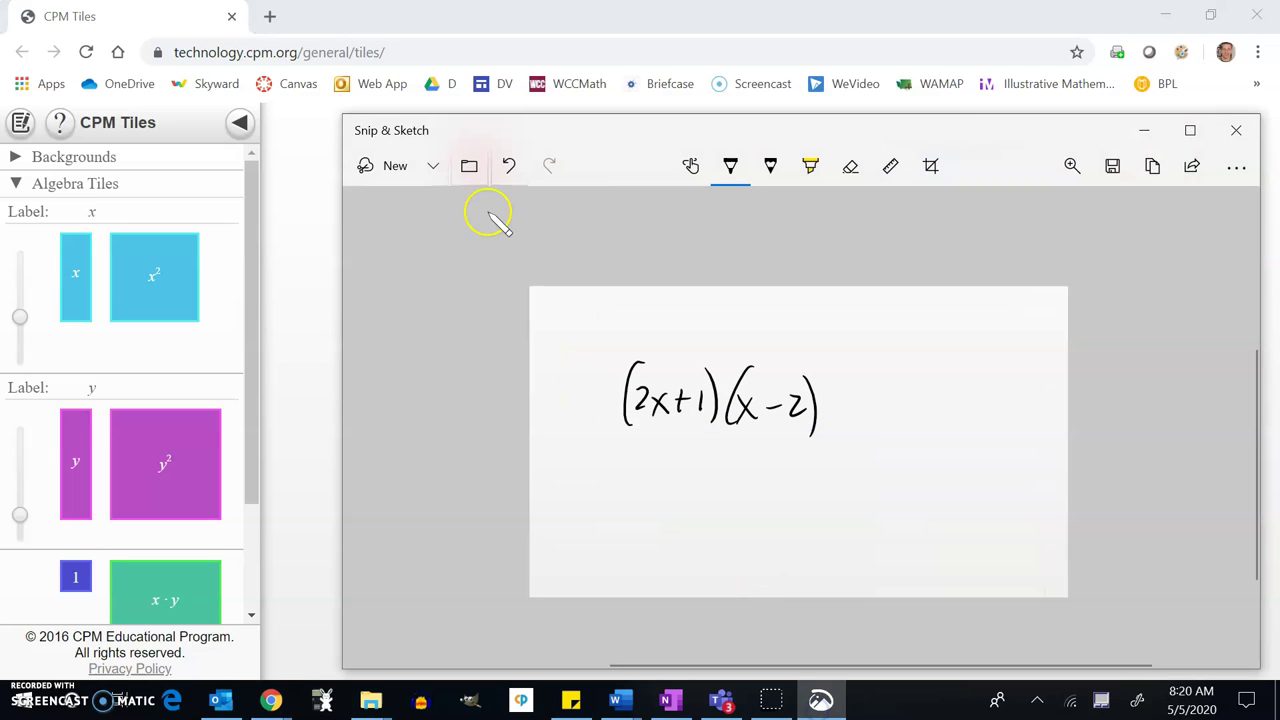
click(392, 166)
mouse_move(628, 400)
mouse_down()
mouse_move(900, 617)
mouse_move(1097, 652)
mouse_up()
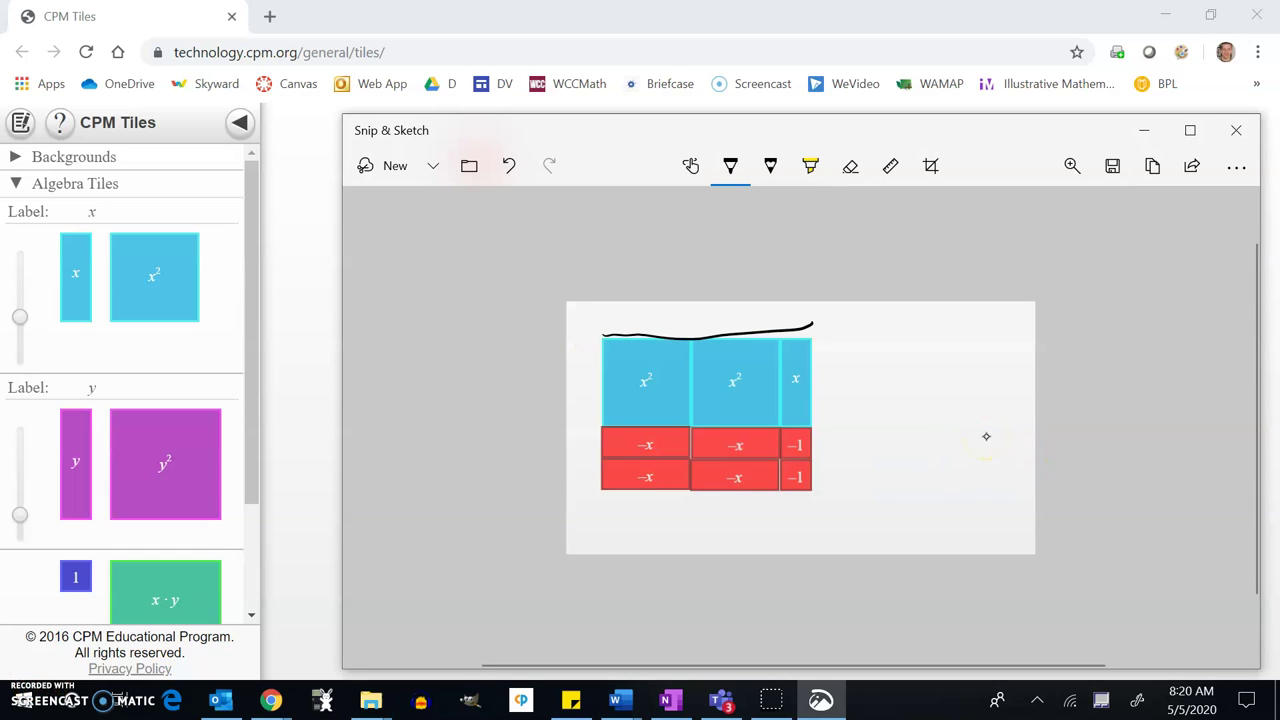
drag(698, 312, 711, 326)
drag(711, 312, 698, 326)
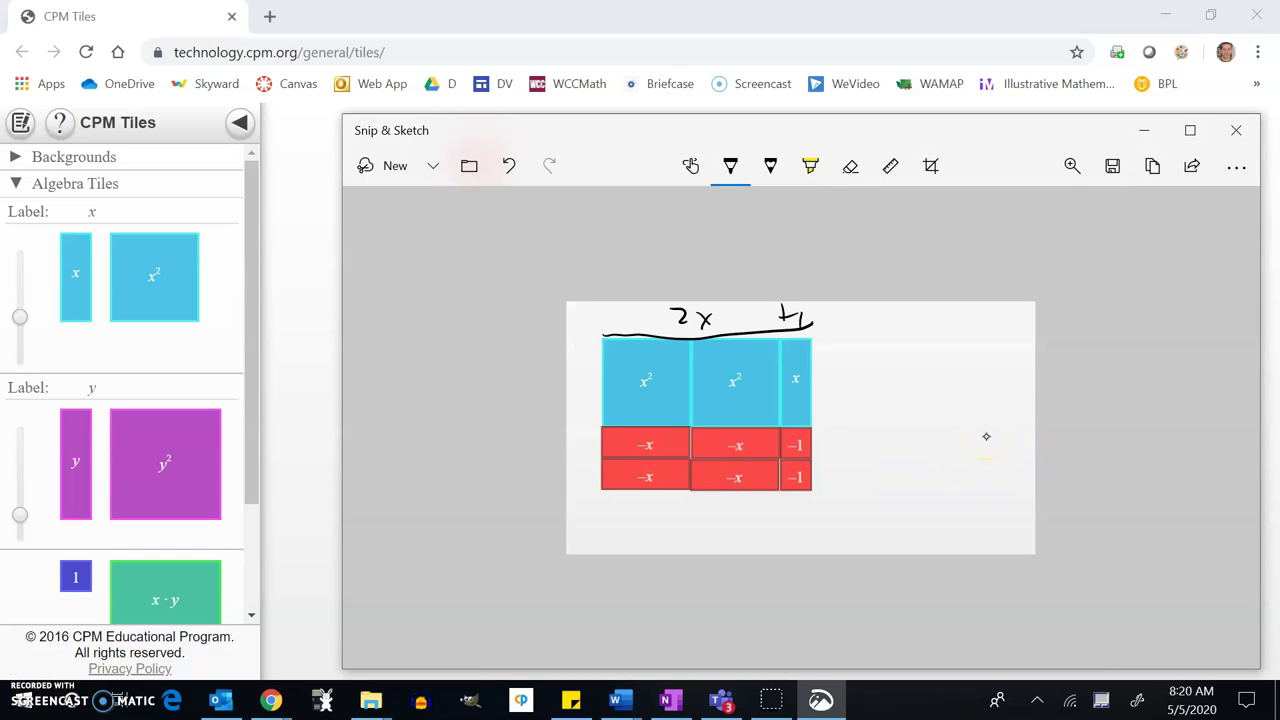